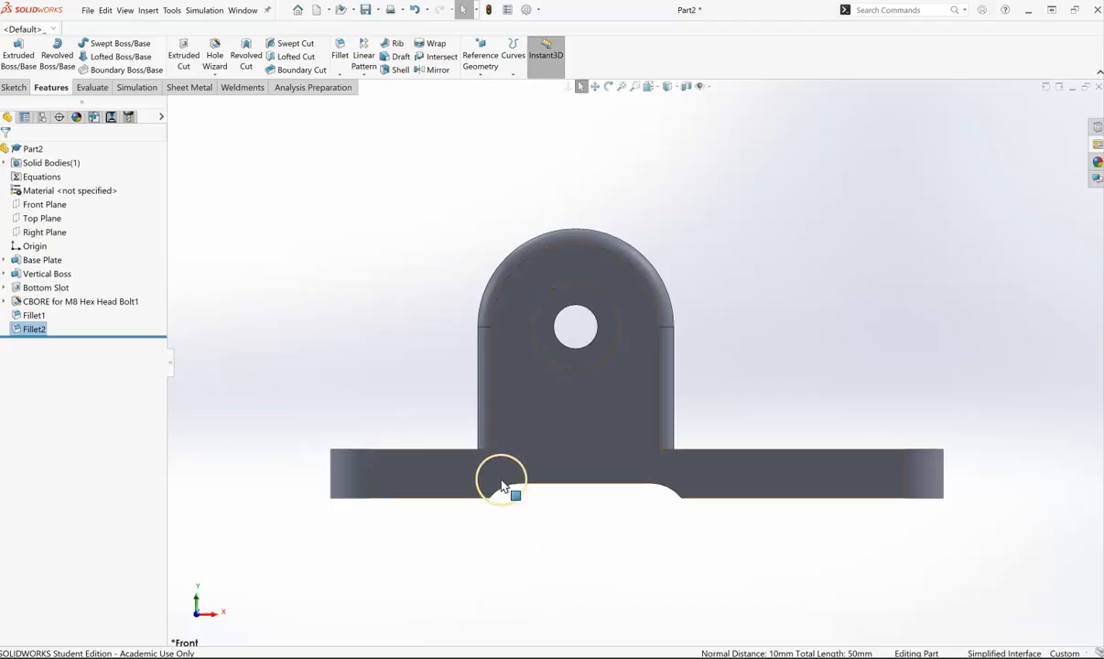
Step: Open the sketch of the Bottom Slot feature for editing
{"action": "left_click", "coordinate": [644, 553]}
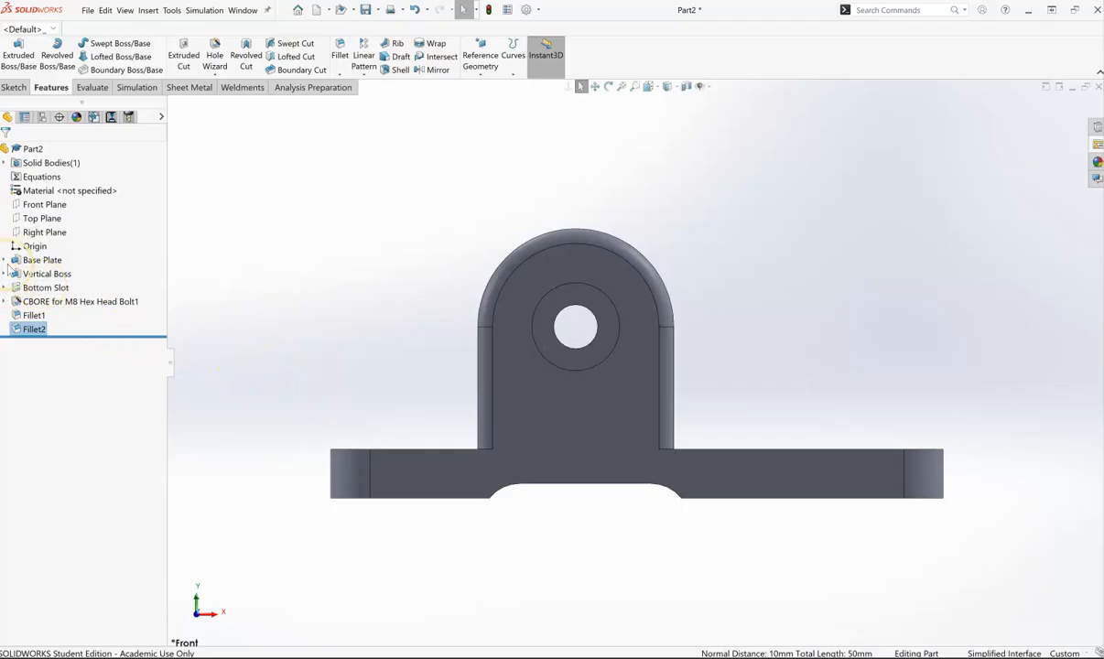
{"action": "left_click", "coordinate": [4, 288]}
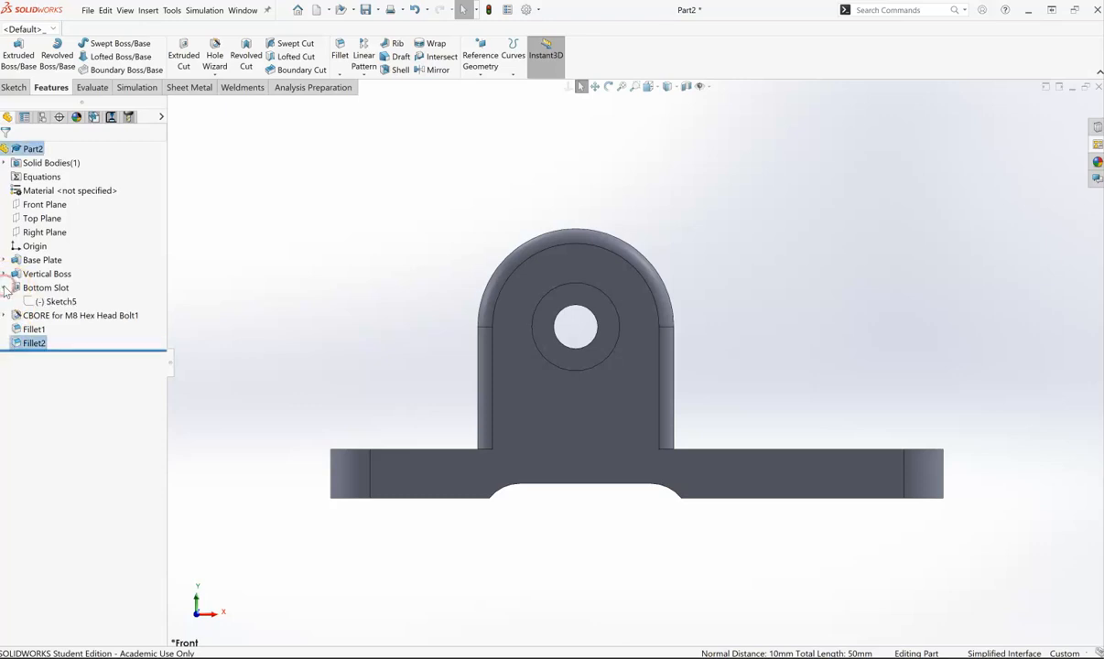
{"action": "left_click", "coordinate": [4, 288]}
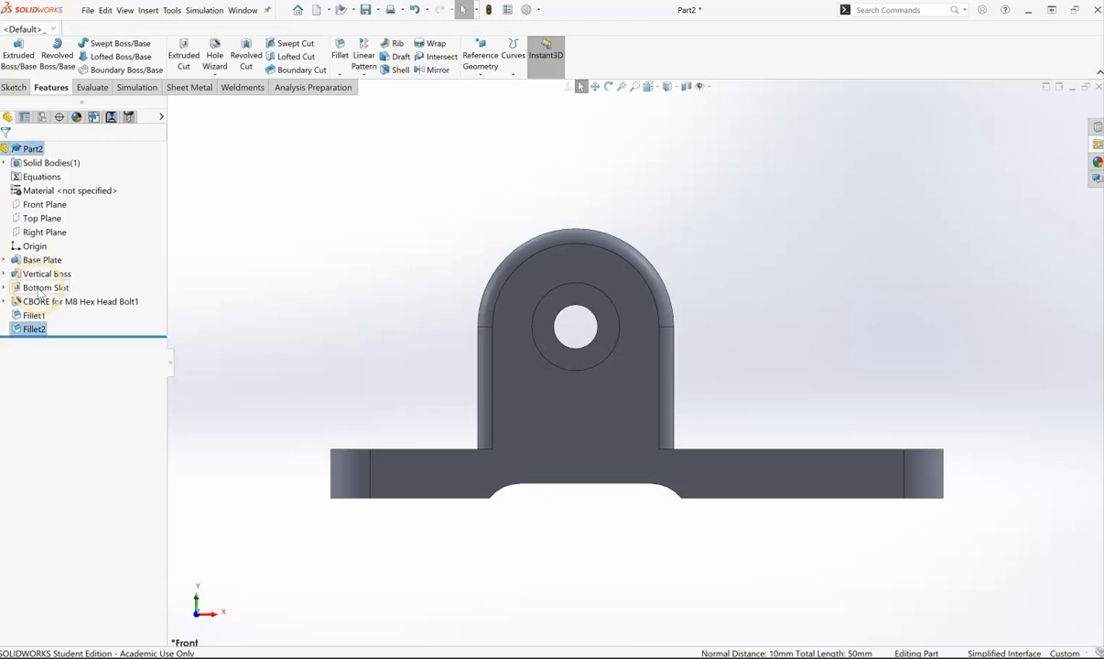
{"action": "left_click", "coordinate": [5, 288]}
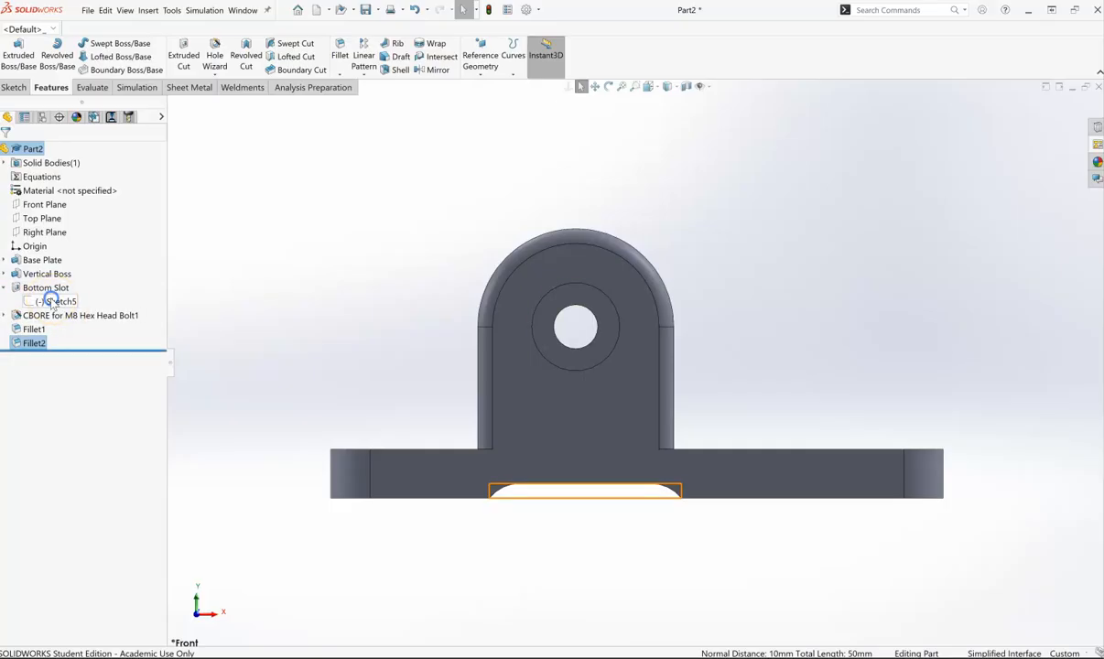
{"action": "right_click", "coordinate": [52, 302]}
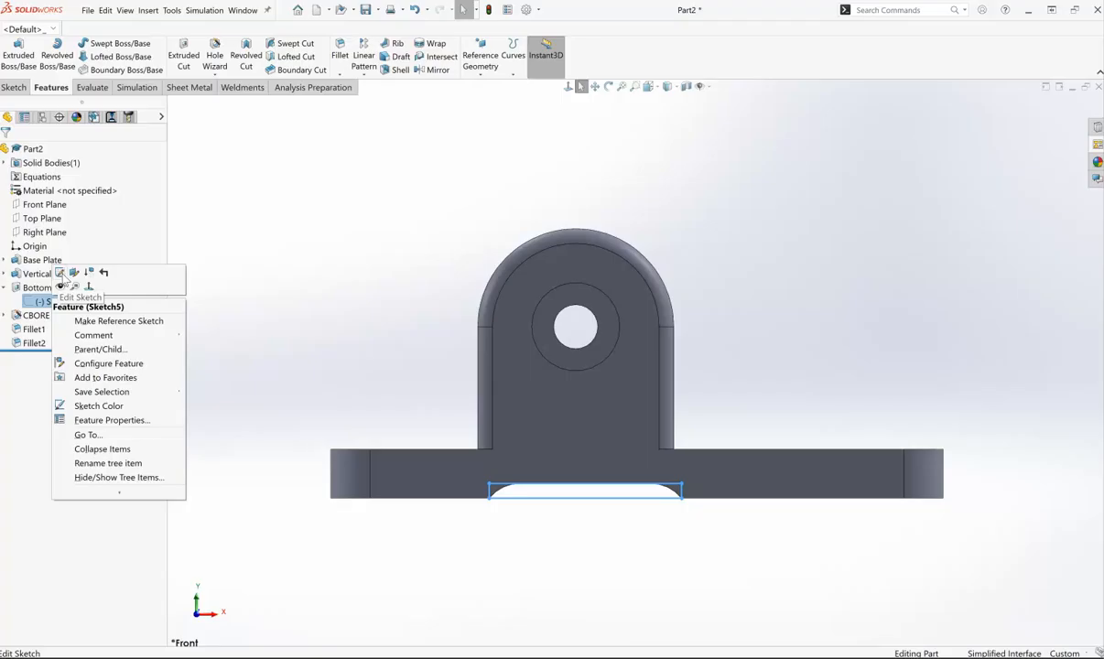
{"action": "left_click", "coordinate": [261, 280]}
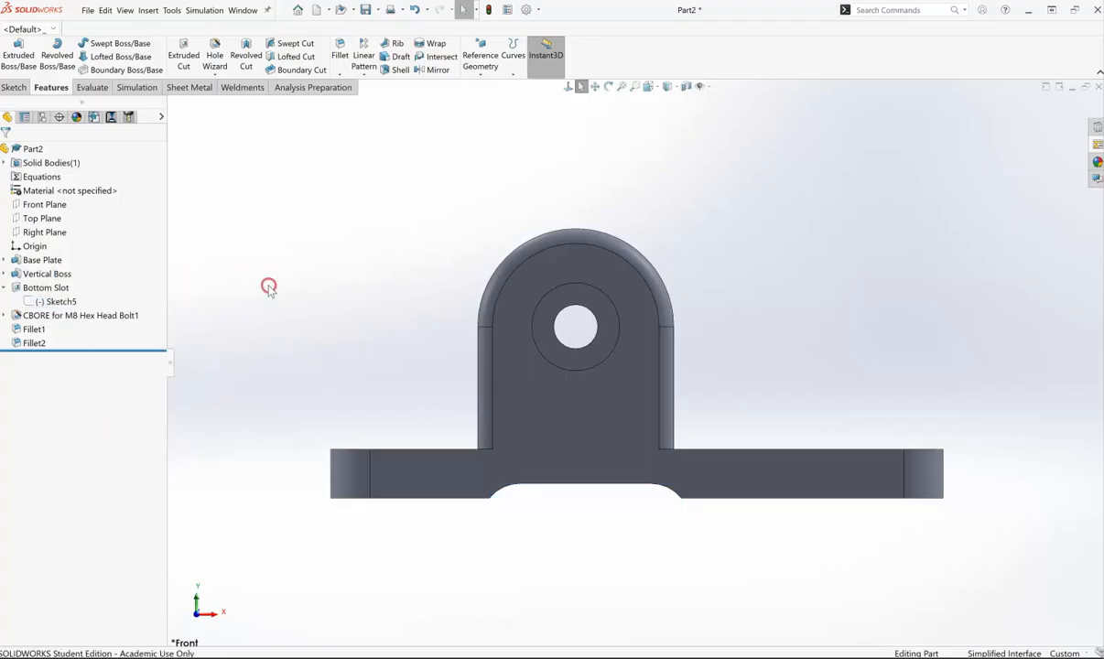
{"action": "right_click", "coordinate": [43, 288]}
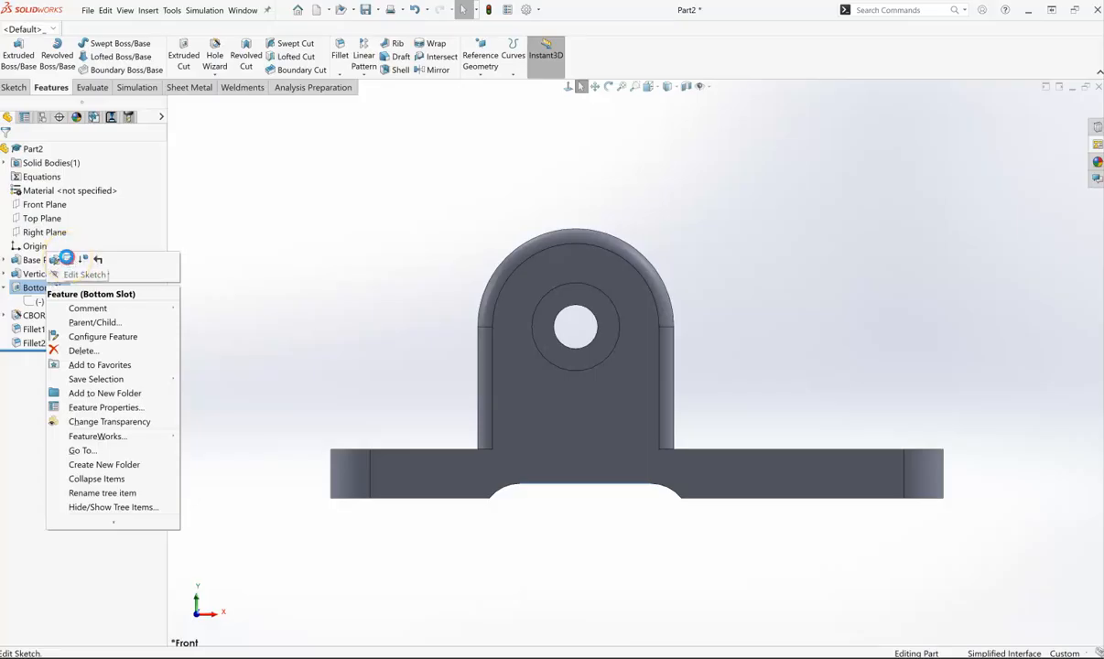
{"action": "left_click", "coordinate": [69, 262]}
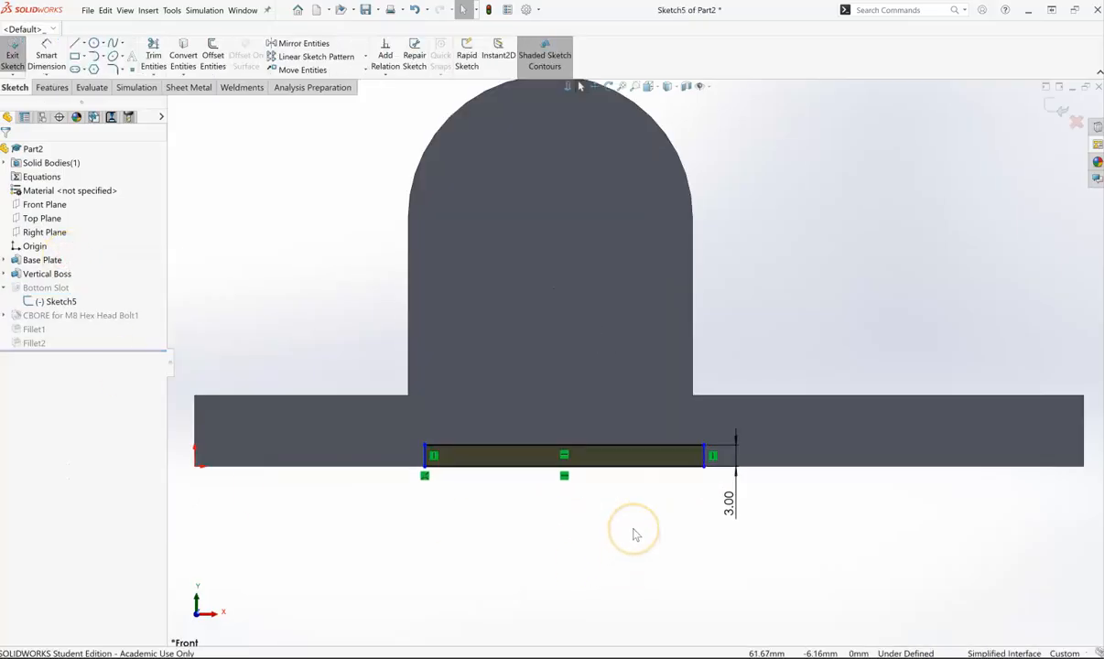
Step: Make the slot rectangle's left vertical line collinear with the left edge of the vertical boss
{"action": "scroll", "coordinate": [723, 458], "scroll_direction": "down", "scroll_amount": 2}
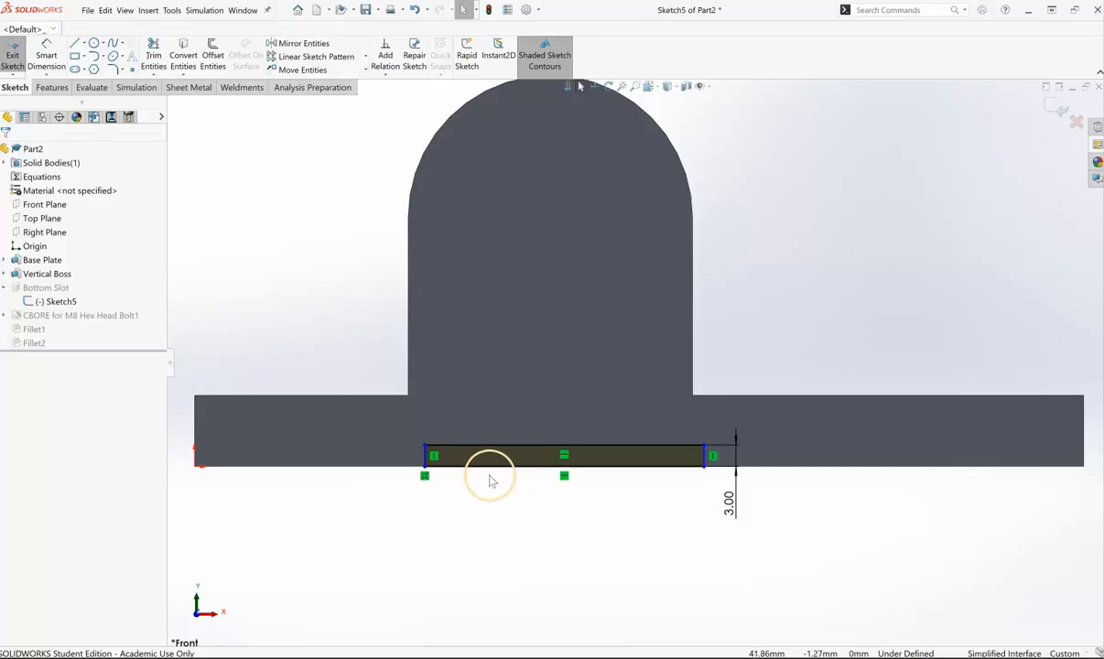
{"action": "left_click", "coordinate": [425, 458]}
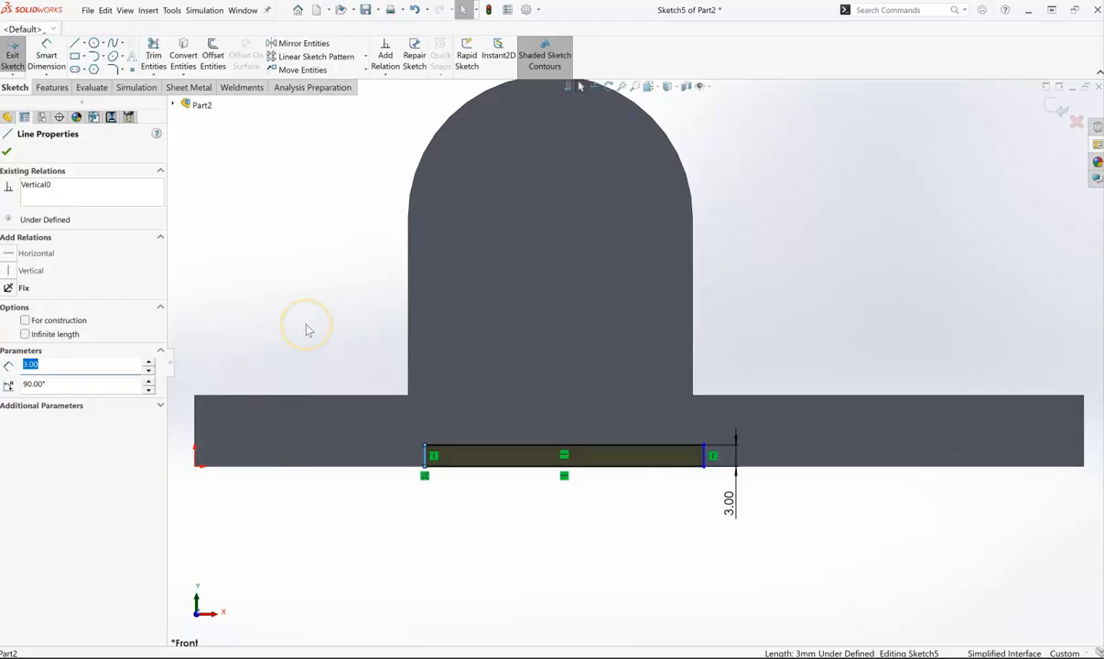
{"action": "left_click", "coordinate": [410, 299], "text": "ctrl"}
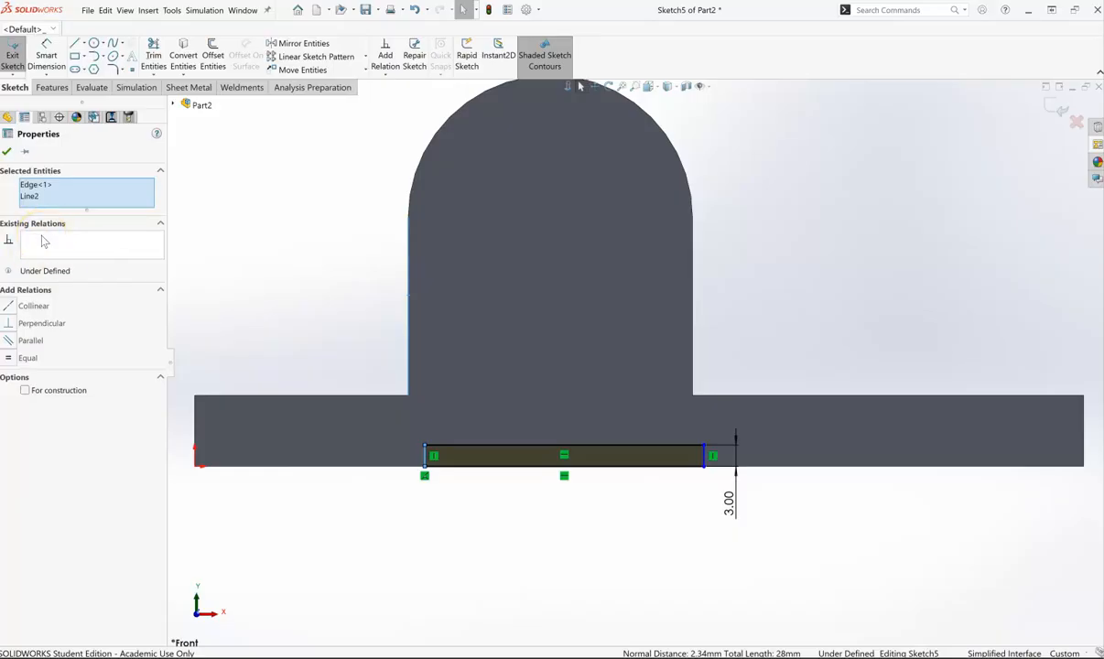
{"action": "left_click", "coordinate": [32, 306]}
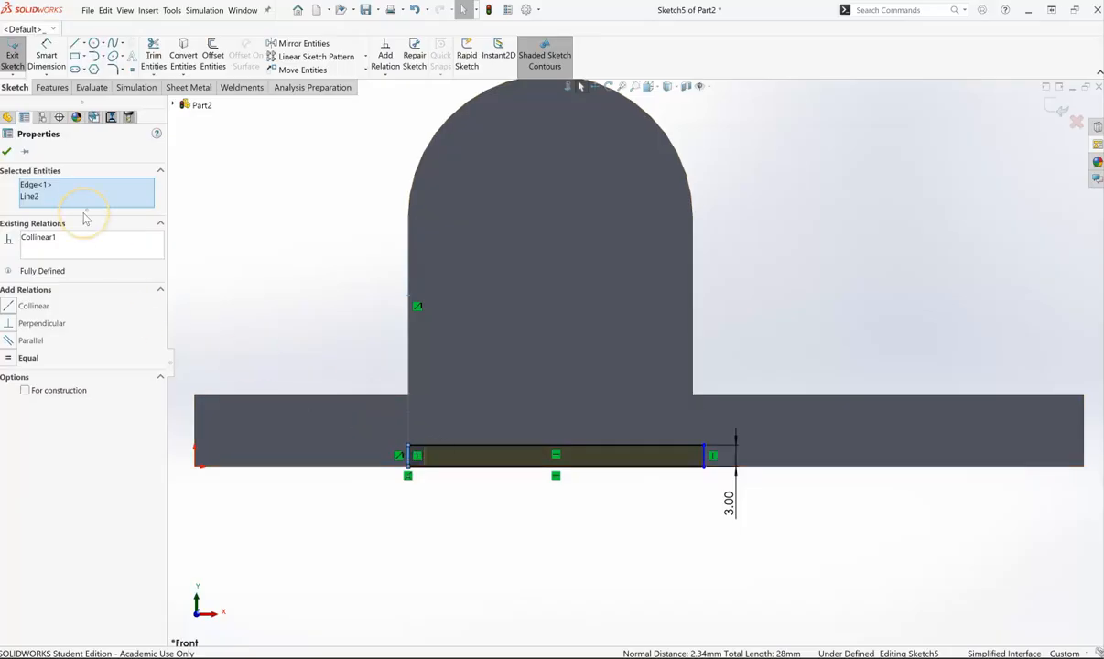
{"action": "left_click", "coordinate": [6, 151]}
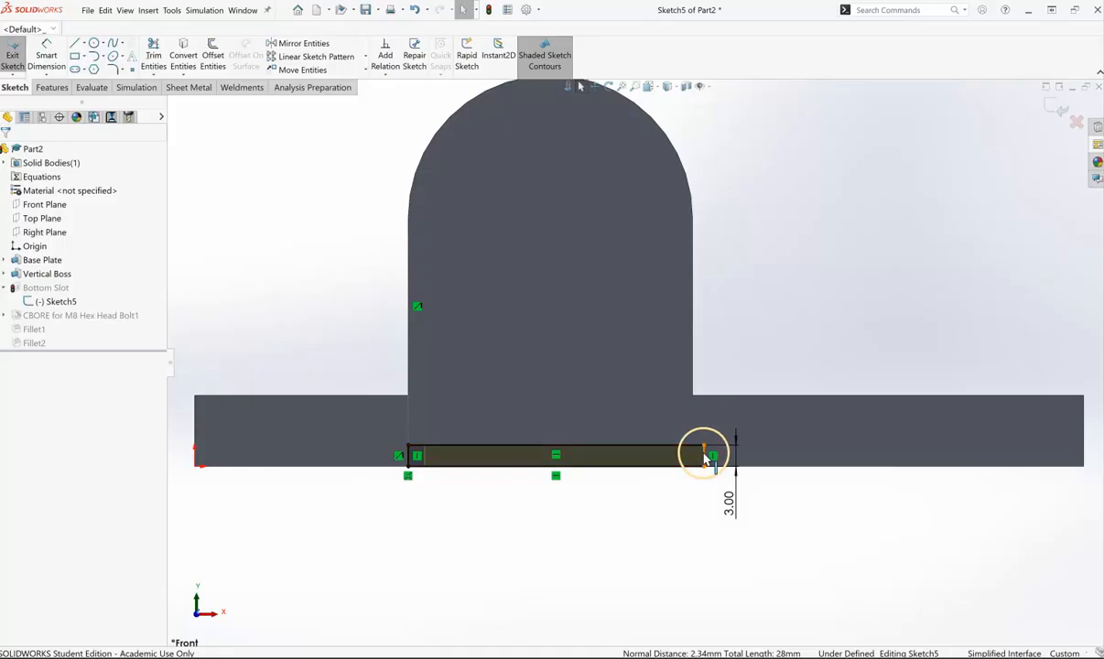
Step: Make the slot rectangle's right vertical line collinear with the right edge of the vertical boss
{"action": "left_click", "coordinate": [703, 457]}
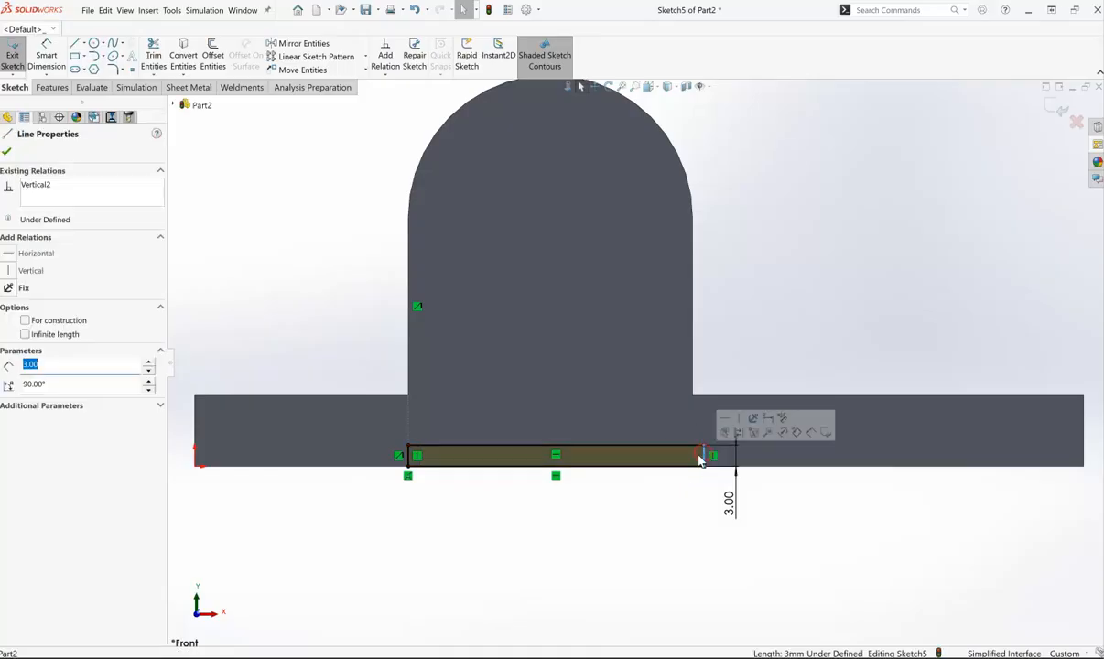
{"action": "left_click", "coordinate": [693, 331], "text": "ctrl"}
{"action": "left_click", "coordinate": [29, 307]}
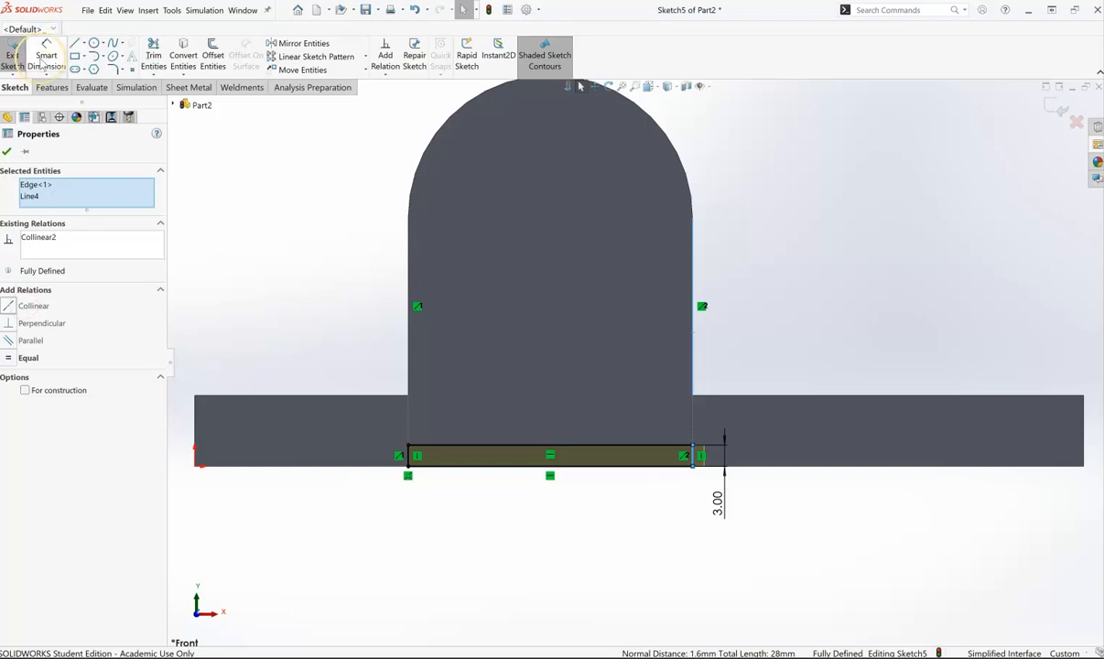
{"action": "left_click", "coordinate": [7, 151]}
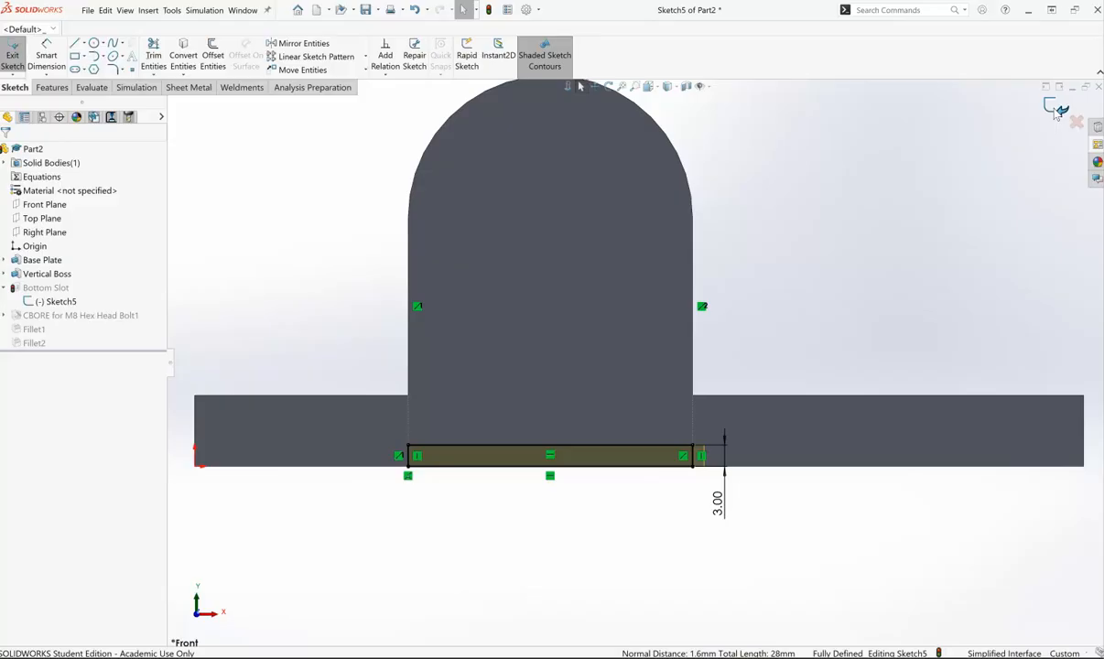
Step: Exit the slot sketch and rebuild the part
{"action": "left_click", "coordinate": [1058, 111]}
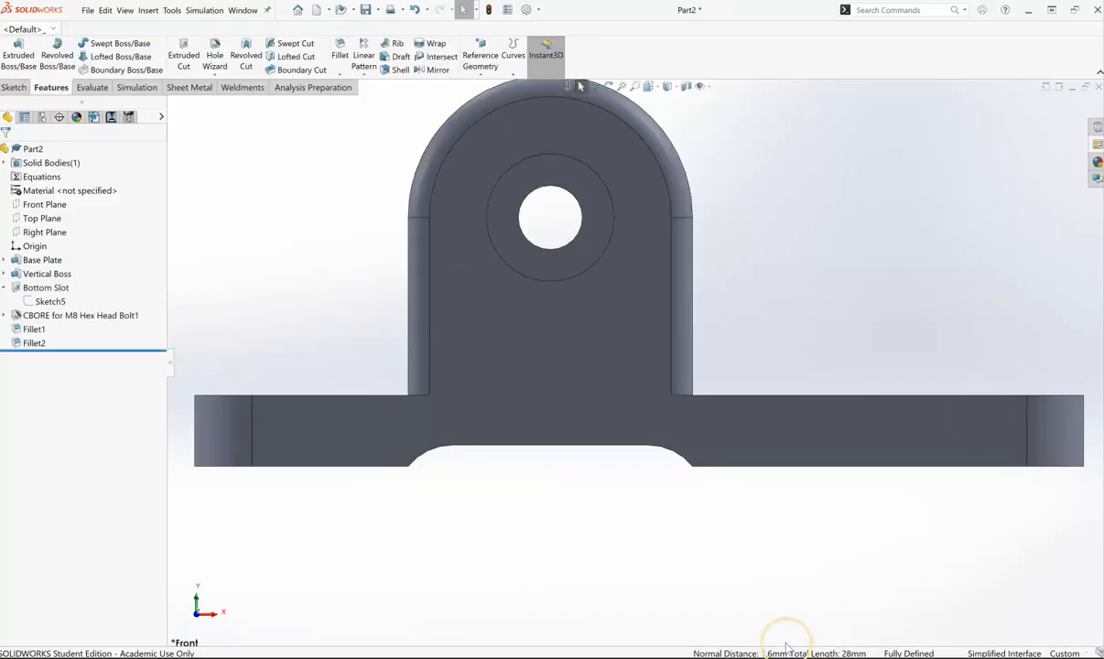
{"action": "scroll", "coordinate": [641, 439], "scroll_direction": "up", "scroll_amount": 2}
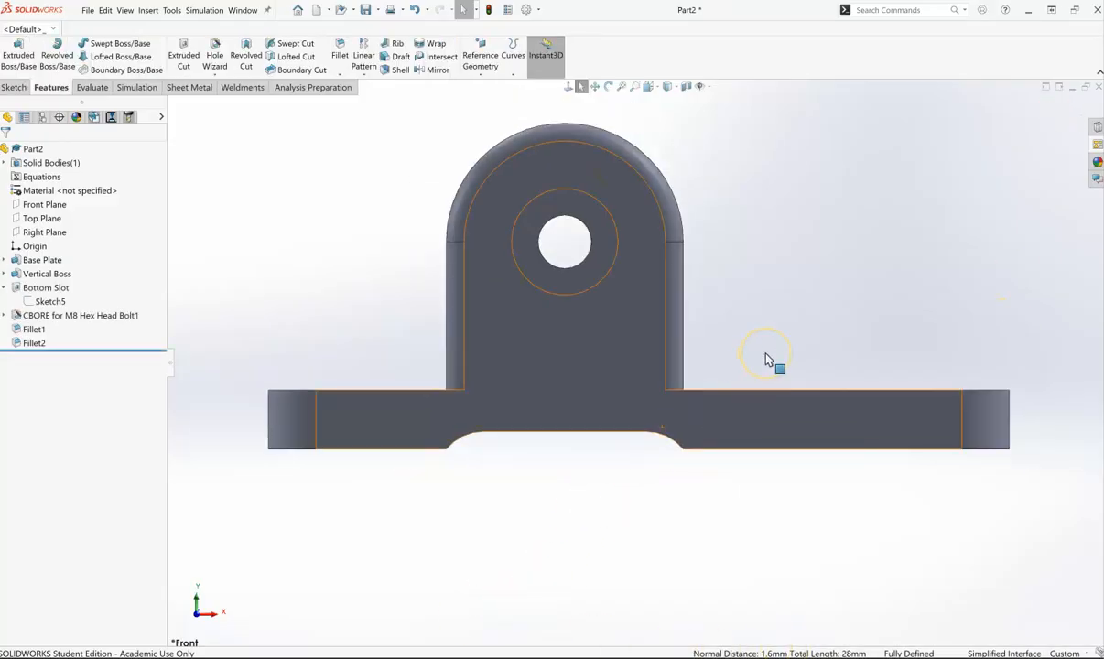
{"action": "scroll", "coordinate": [697, 266], "scroll_direction": "up", "scroll_amount": 3}
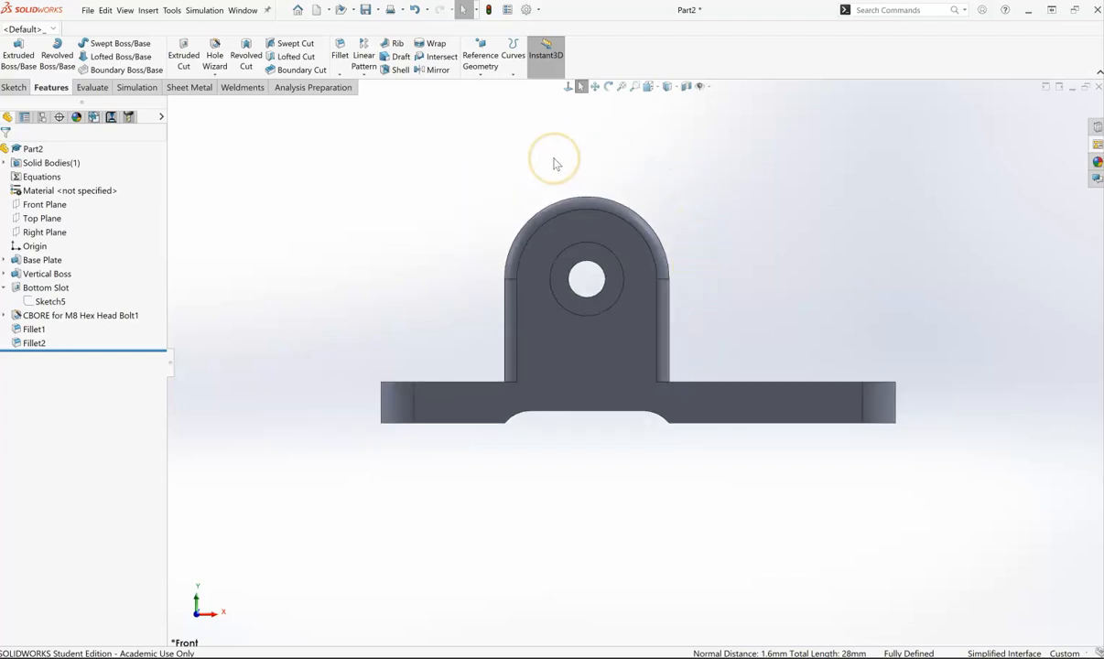
{"action": "scroll", "coordinate": [561, 164], "scroll_direction": "down", "scroll_amount": 1}
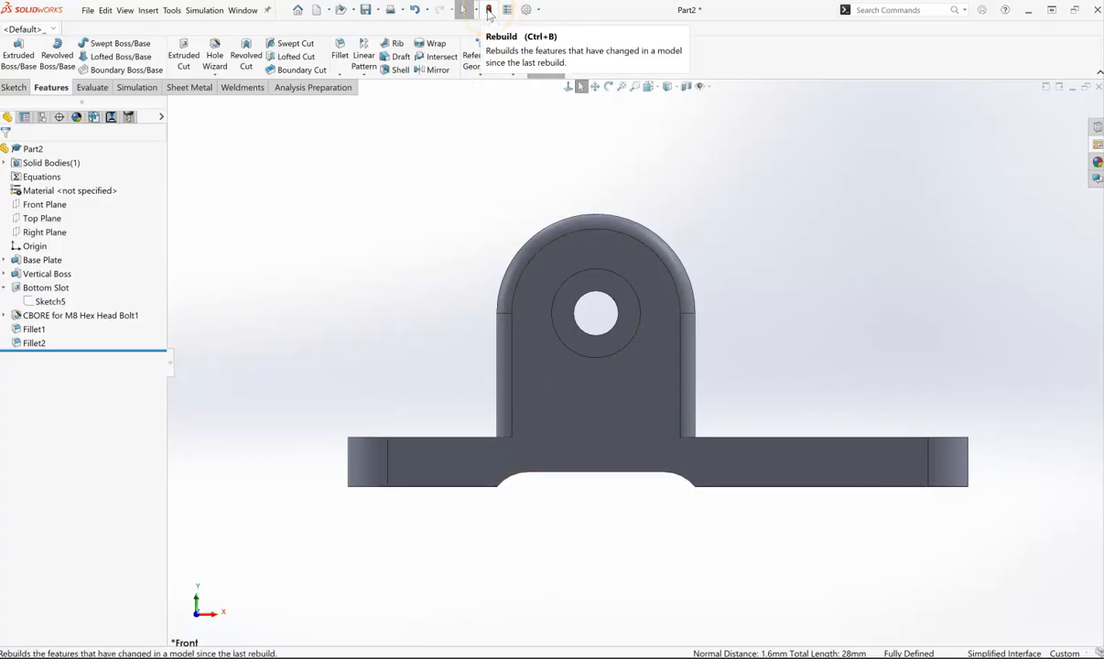
{"action": "left_click", "coordinate": [490, 11]}
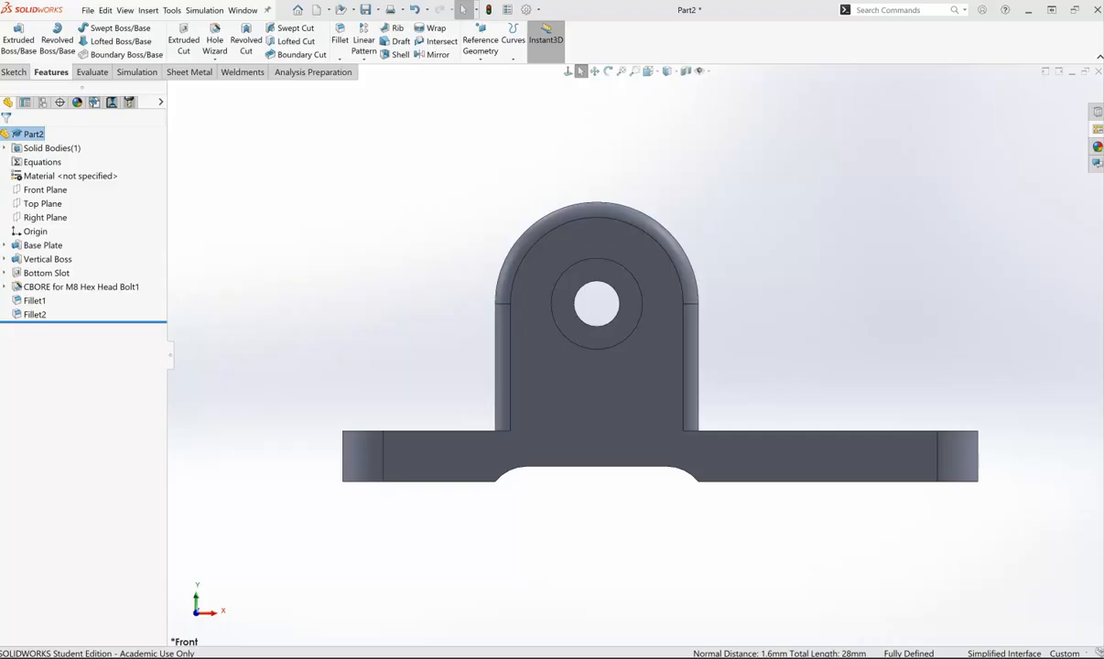
Step: Rename the fillet feature on the base plate's vertical corners as "8mm fillet"
{"action": "middle_click_drag", "start_coordinate": [723, 291], "coordinate": [693, 364]}
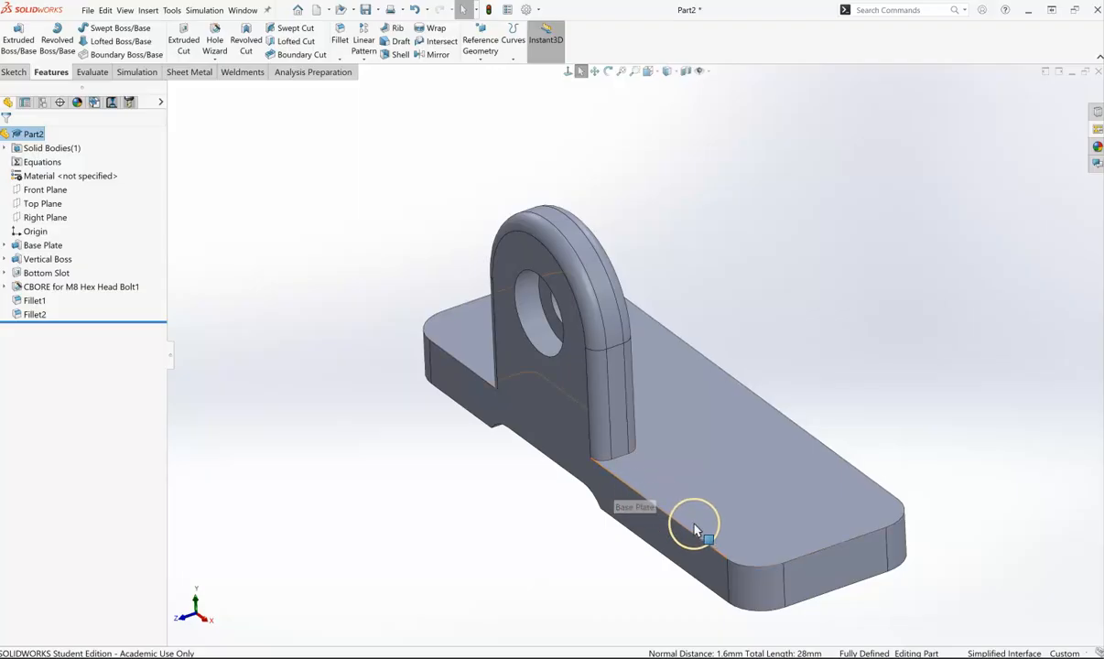
{"action": "left_click", "coordinate": [34, 302]}
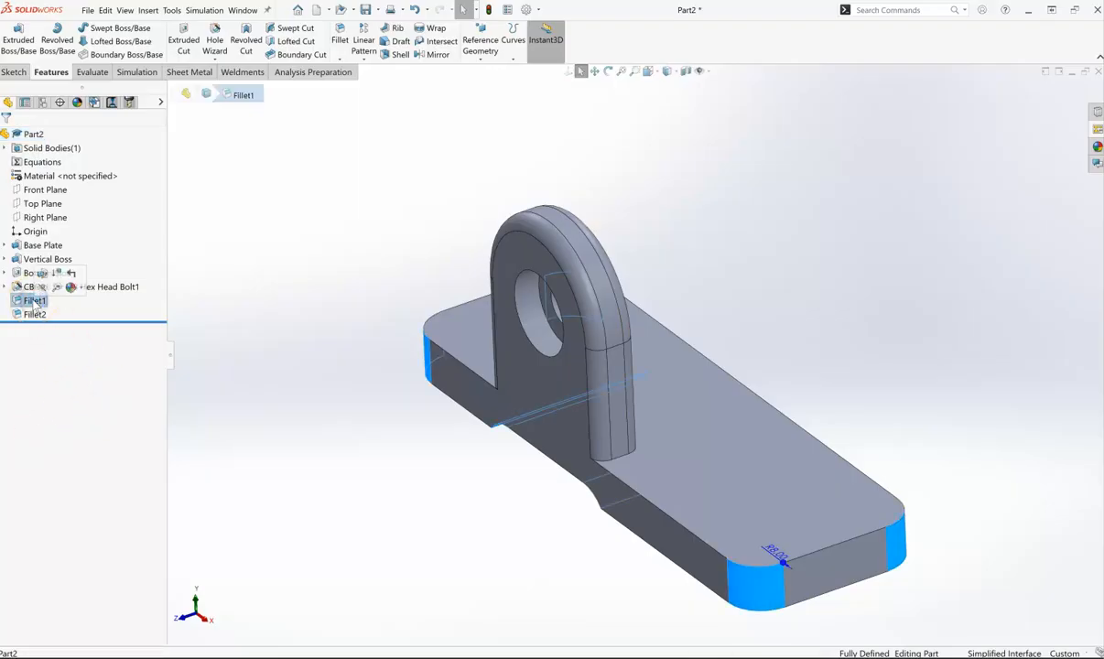
{"action": "left_click", "coordinate": [35, 301]}
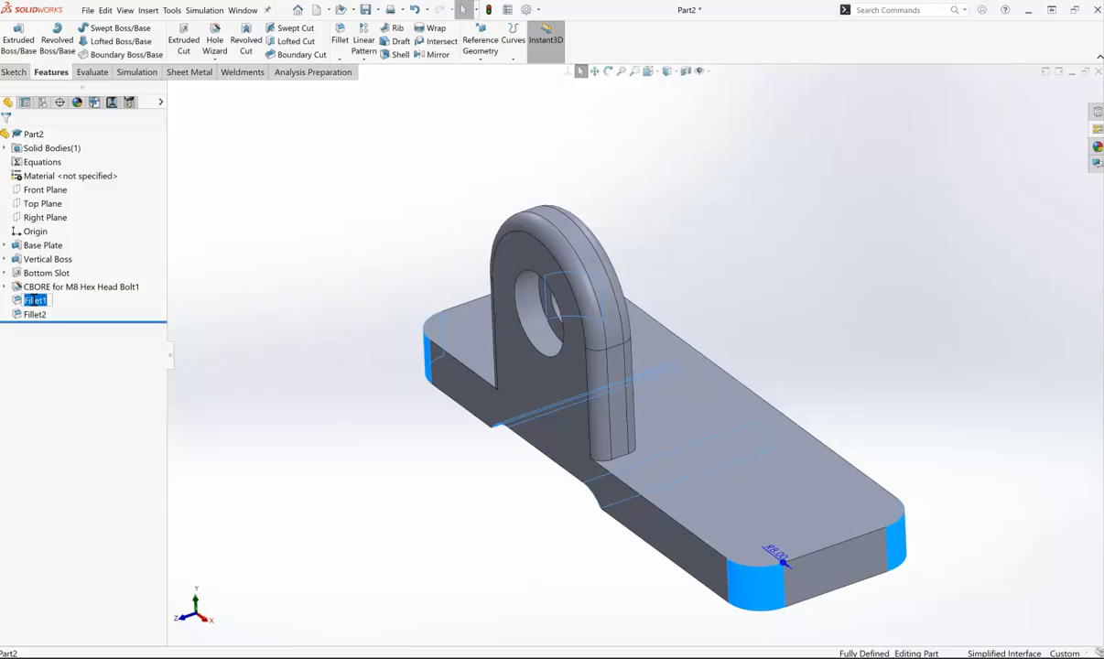
{"action": "type", "text": "8mm f"}
Step: Rename the fillet feature around the vertical boss as "3mm fillet"
{"action": "left_click", "coordinate": [35, 315]}
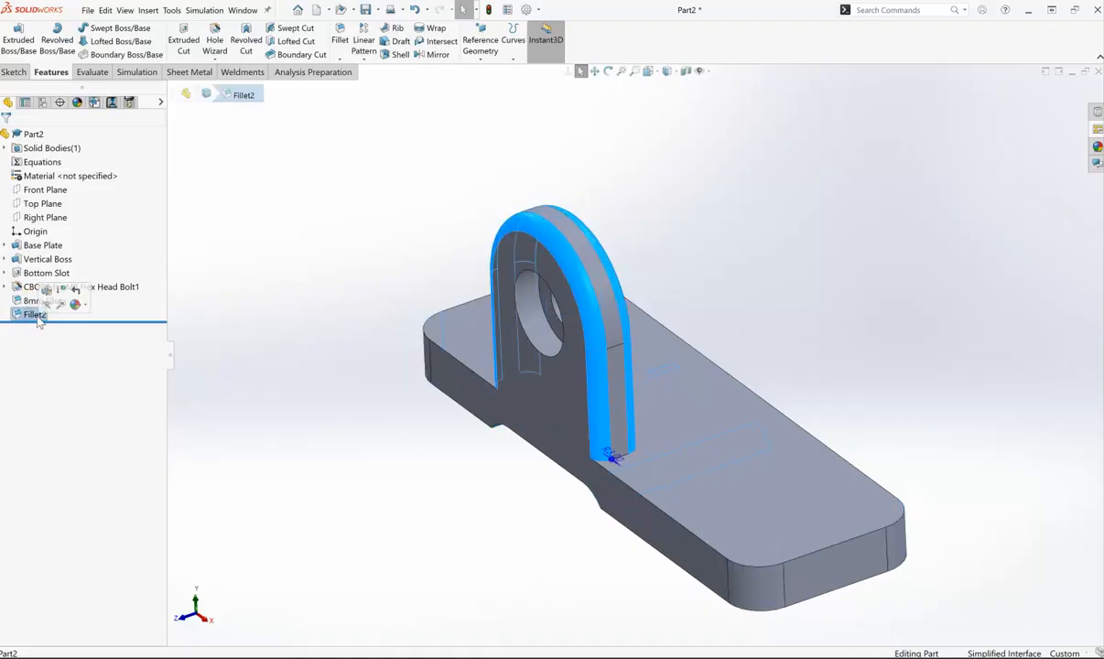
{"action": "left_click", "coordinate": [35, 315]}
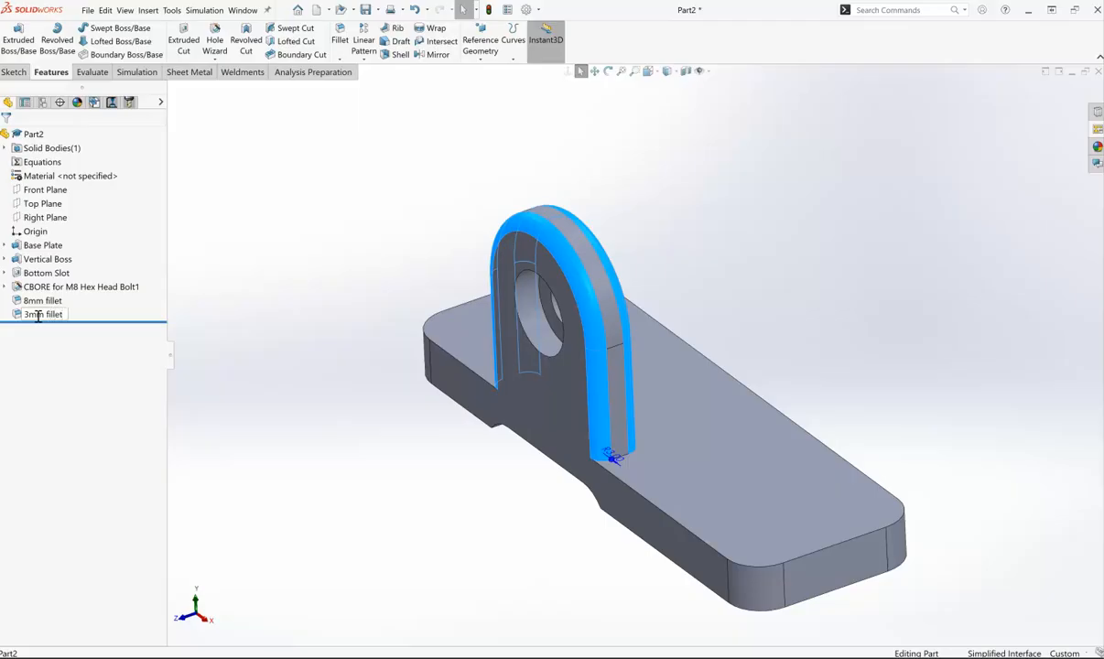
{"action": "left_click", "coordinate": [40, 340]}
Step: Edit the 3mm fillet feature and add the base plate's top outer edge to its items
{"action": "left_click", "coordinate": [30, 317]}
{"action": "left_click", "coordinate": [42, 318]}
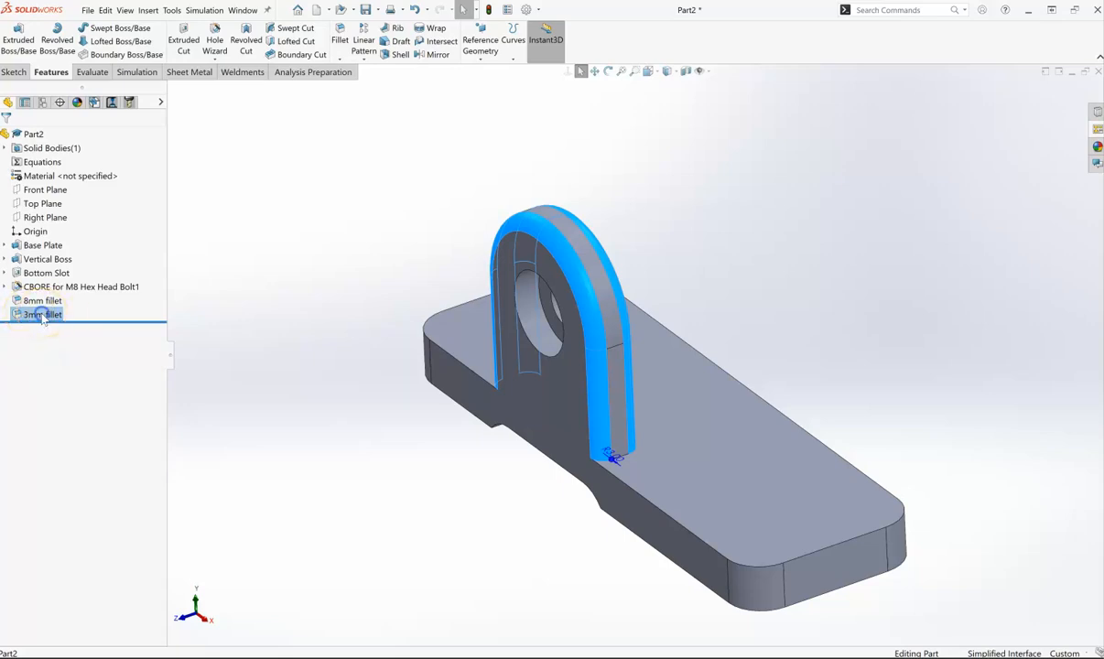
{"action": "right_click", "coordinate": [42, 318]}
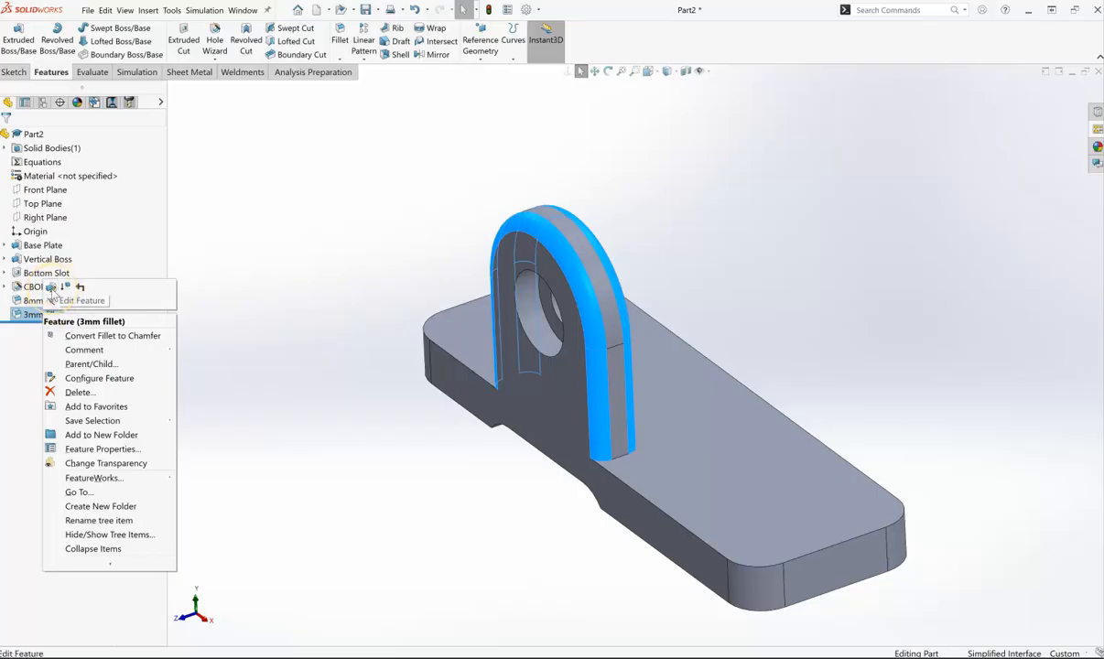
{"action": "left_click", "coordinate": [51, 287]}
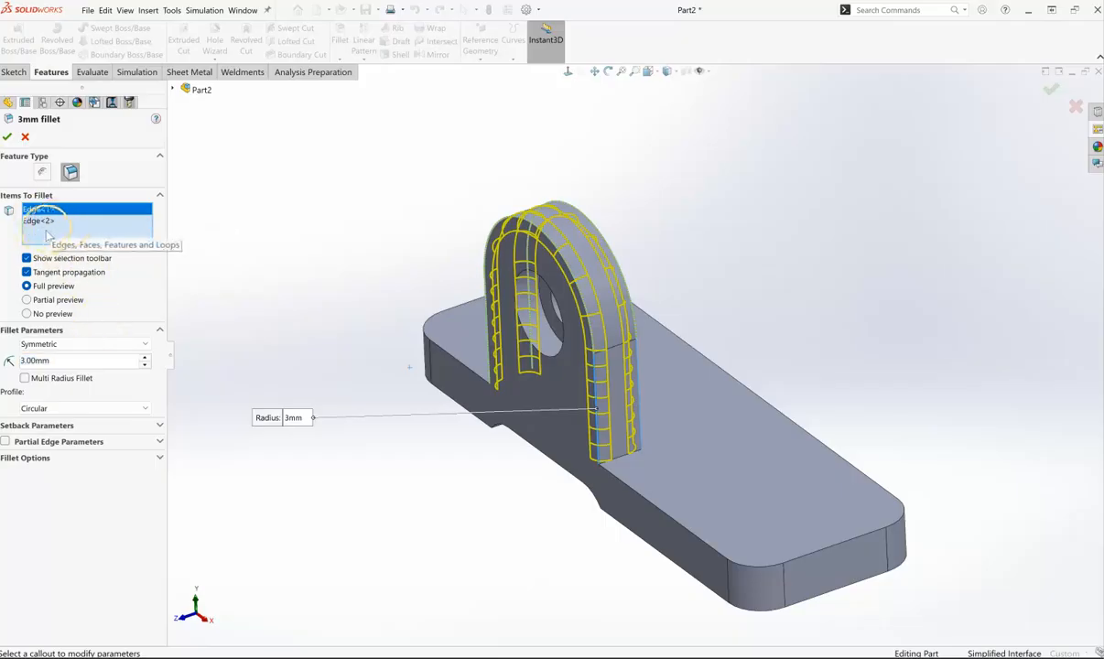
{"action": "left_click", "coordinate": [652, 505]}
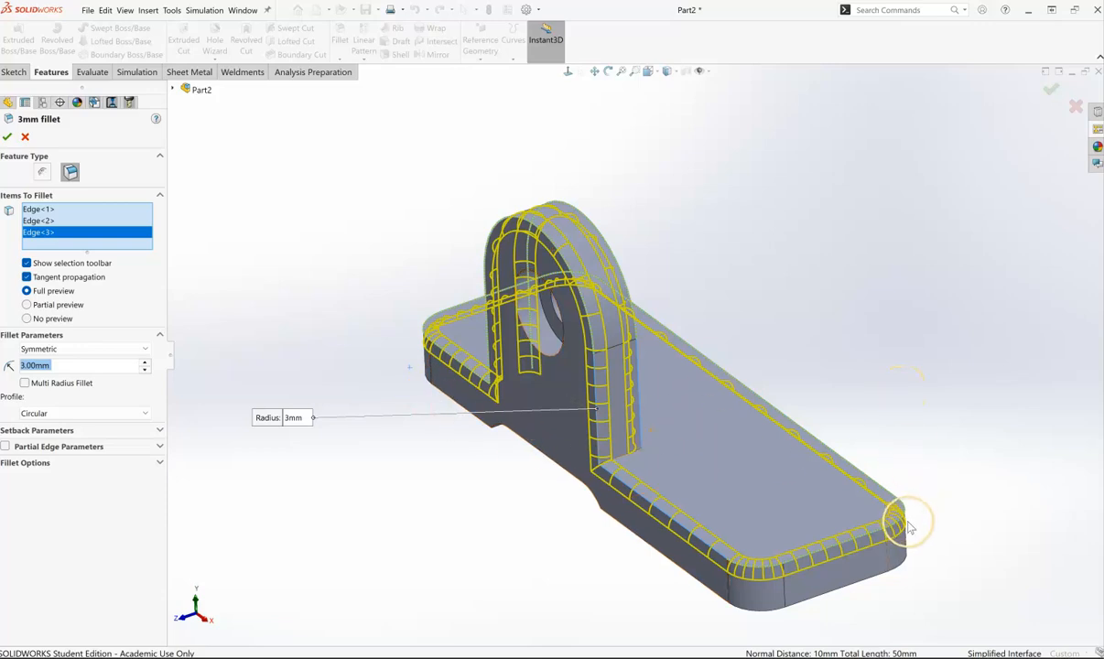
Step: Add the edge where the vertical boss meets the base plate to the 3mm fillet and accept the feature
{"action": "middle_click_drag", "start_coordinate": [634, 569], "coordinate": [562, 581]}
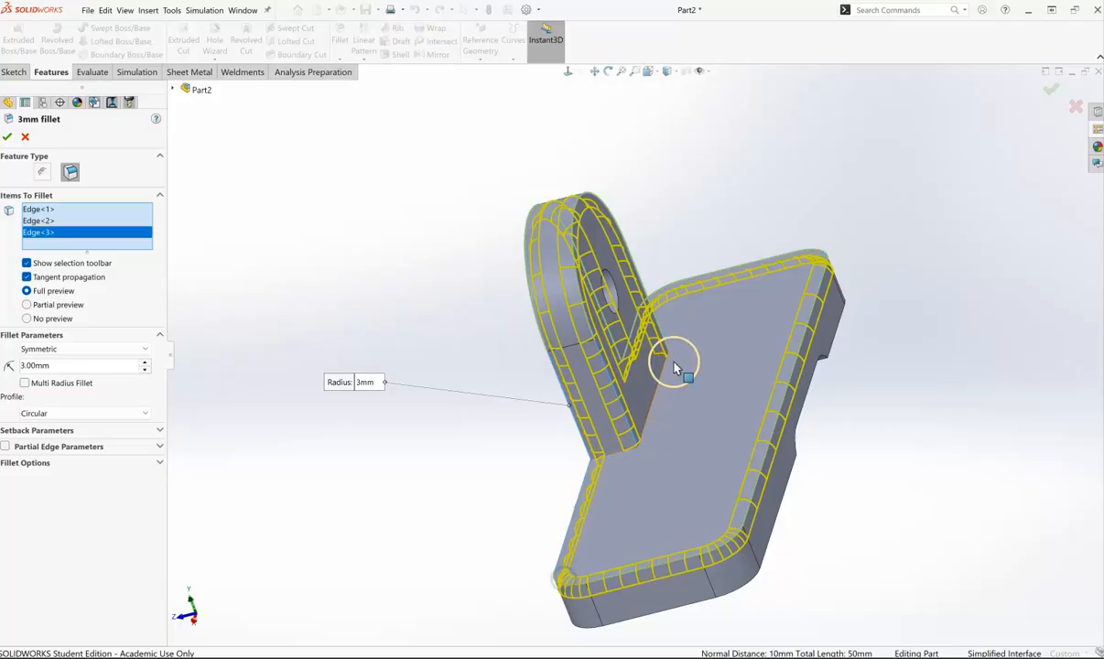
{"action": "left_click", "coordinate": [657, 397]}
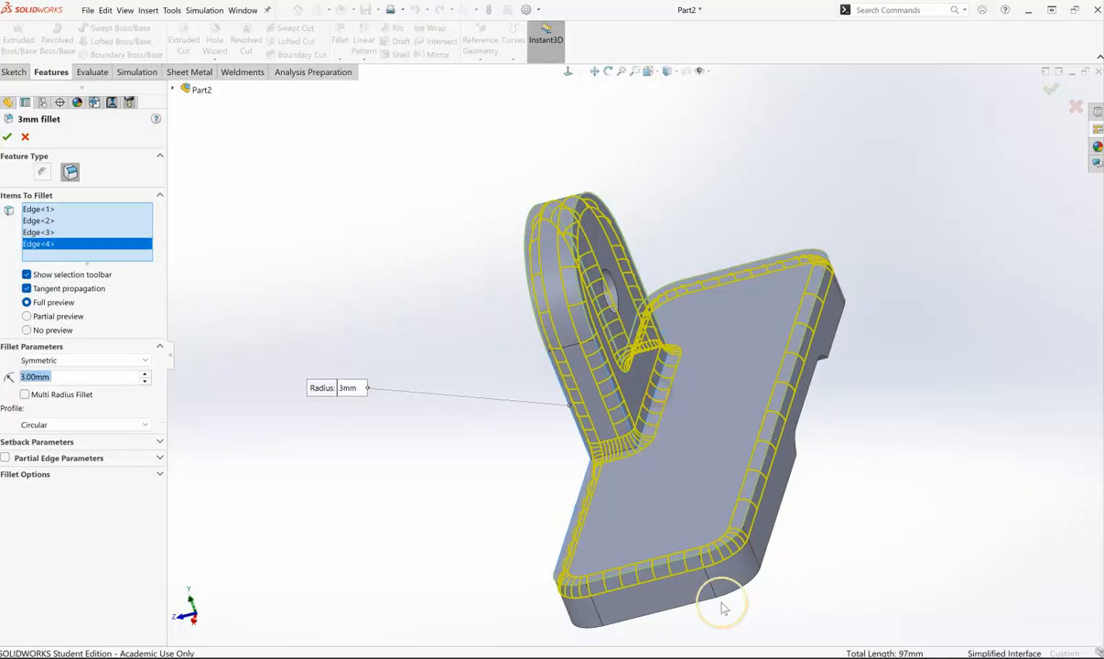
{"action": "mouse_move", "coordinate": [417, 487]}
{"action": "middle_mouse_down"}
{"action": "mouse_move", "coordinate": [496, 459]}
{"action": "mouse_move", "coordinate": [564, 523]}
{"action": "mouse_move", "coordinate": [476, 481]}
{"action": "mouse_move", "coordinate": [419, 476]}
{"action": "middle_mouse_up"}
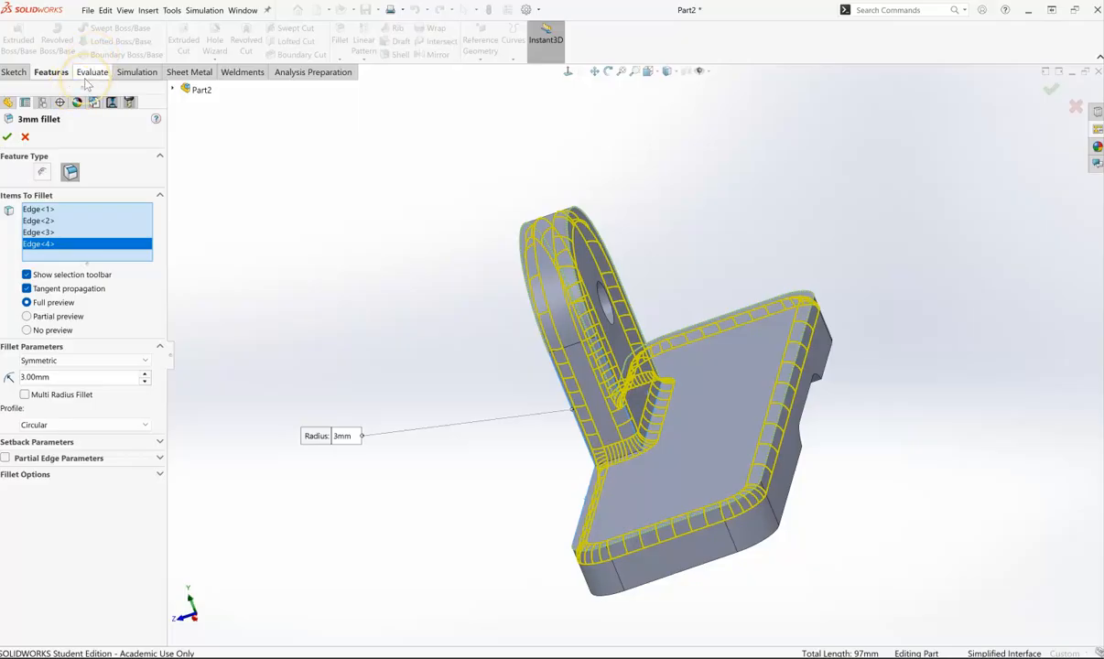
{"action": "left_click", "coordinate": [7, 137]}
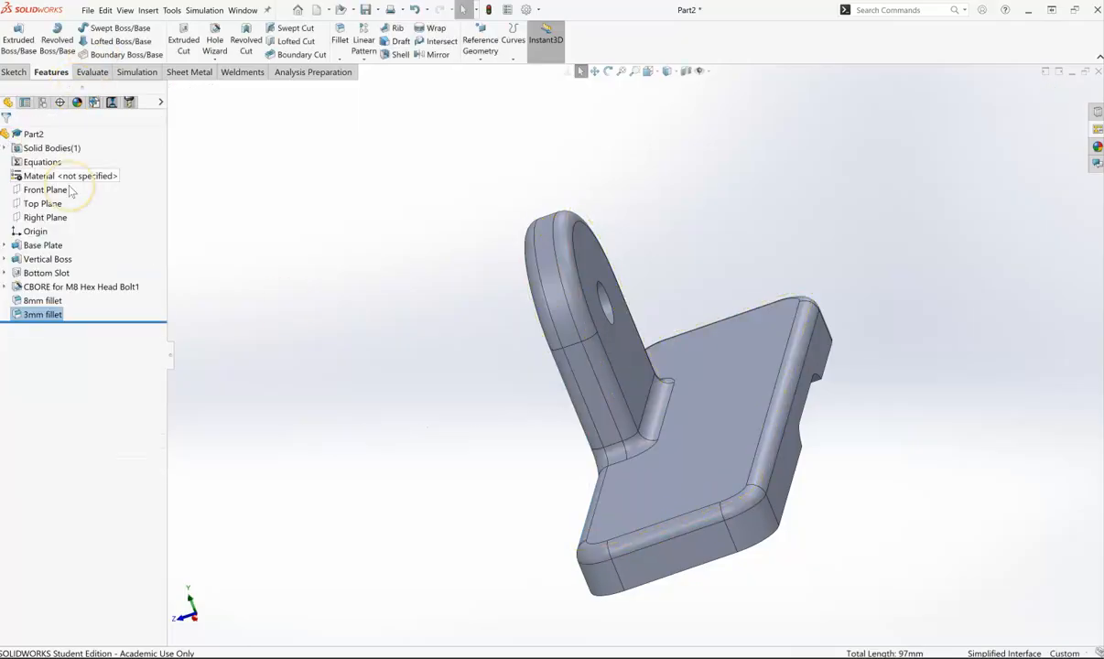
{"action": "middle_click_drag", "start_coordinate": [908, 488], "coordinate": [743, 580]}
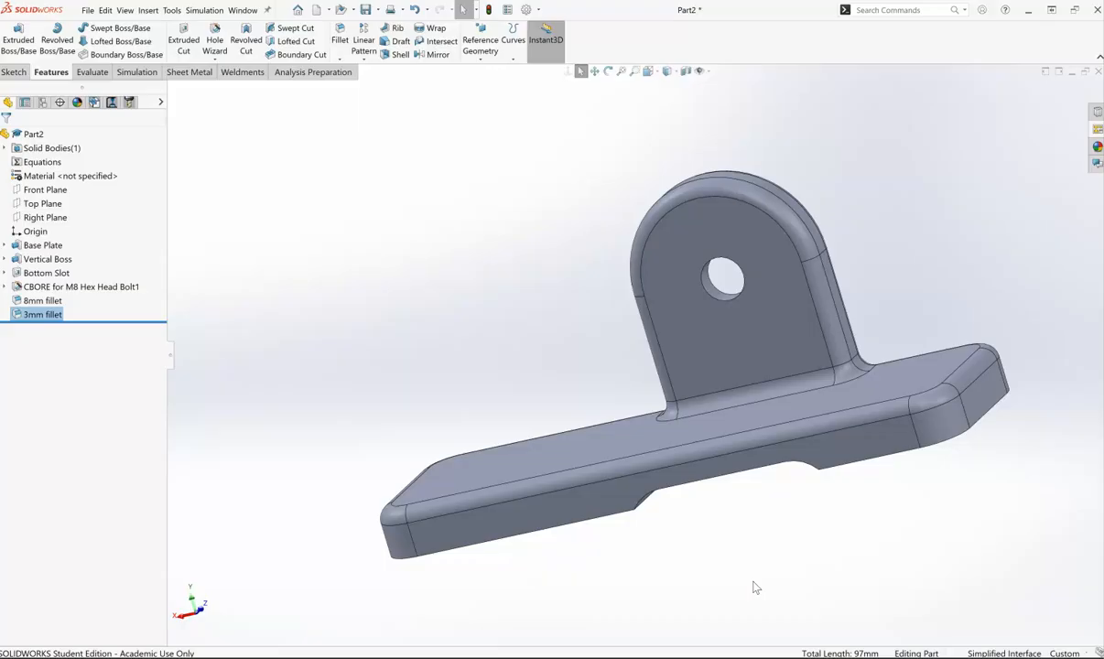
{"action": "left_click", "coordinate": [756, 588]}
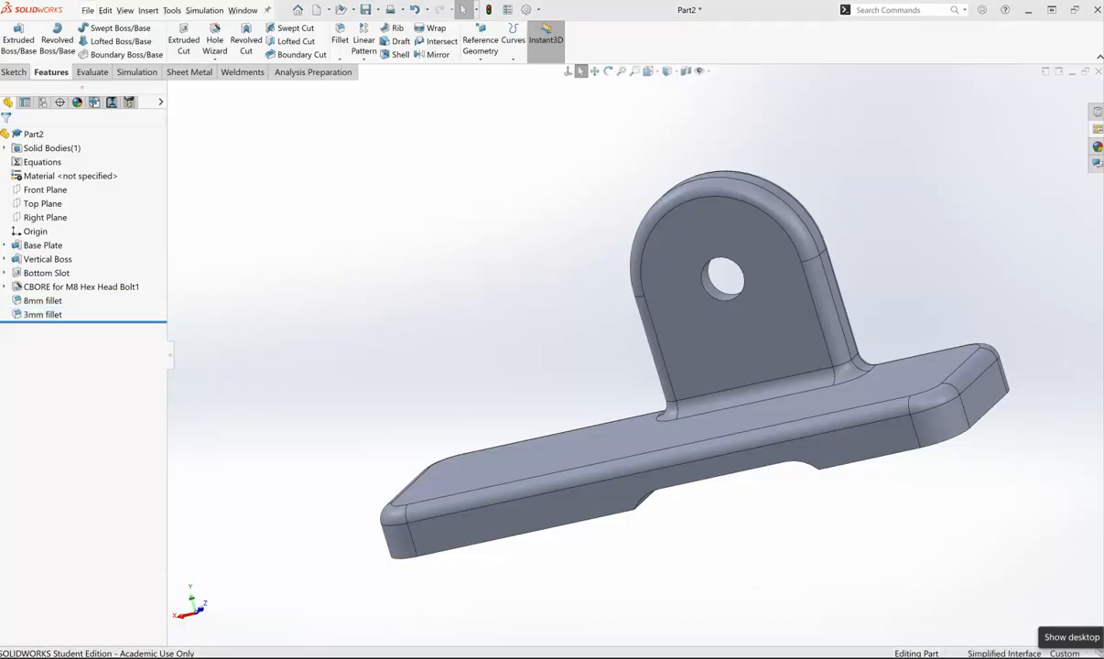
{"action": "scroll", "coordinate": [827, 350], "scroll_direction": "down", "scroll_amount": 2}
{"action": "scroll", "coordinate": [786, 369], "scroll_direction": "up", "scroll_amount": 4}
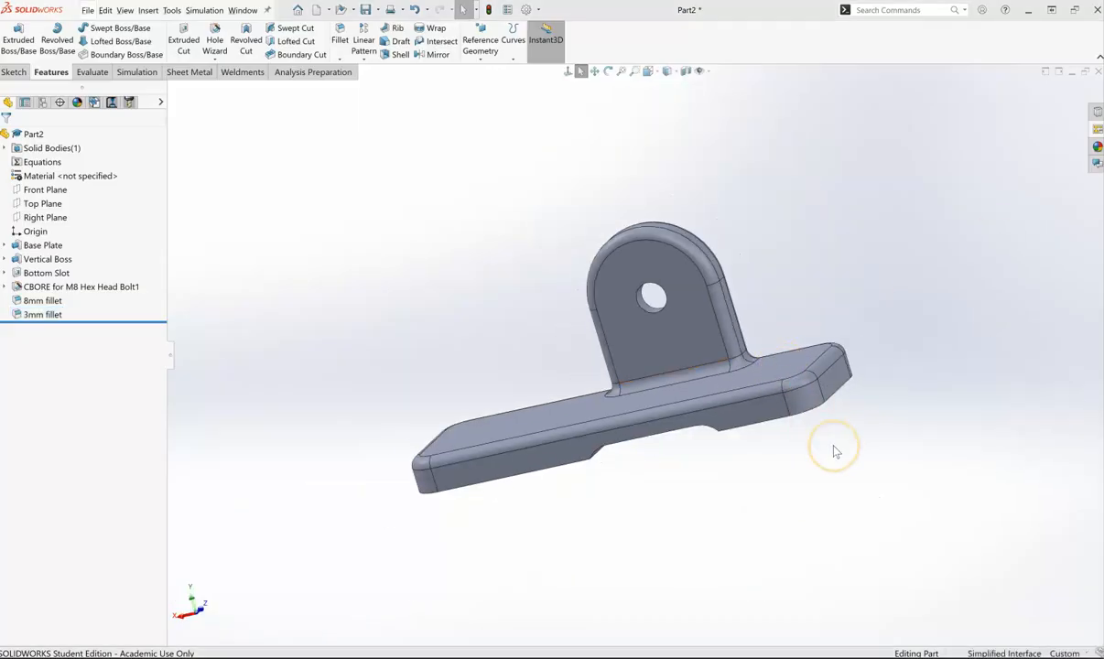
{"action": "middle_click_drag", "start_coordinate": [833, 446], "coordinate": [828, 420]}
{"action": "key", "text": "Escape"}
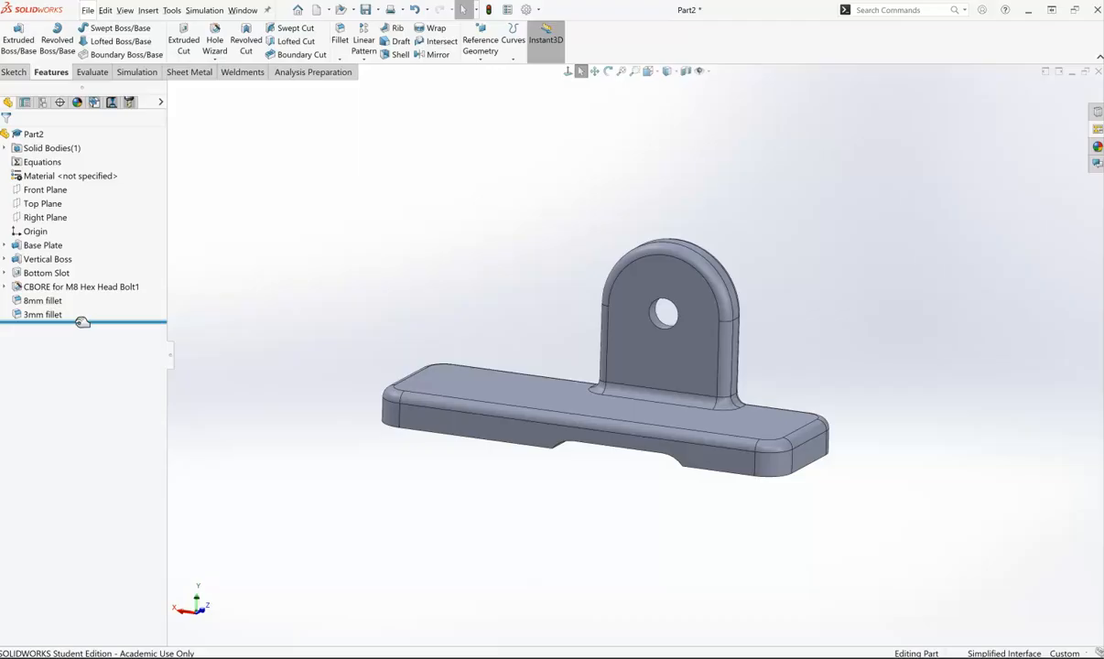
Step: Roll the model back to just after the Vertical Boss and return it to the end of the feature history
{"action": "left_click_drag", "start_coordinate": [82, 322], "coordinate": [86, 268]}
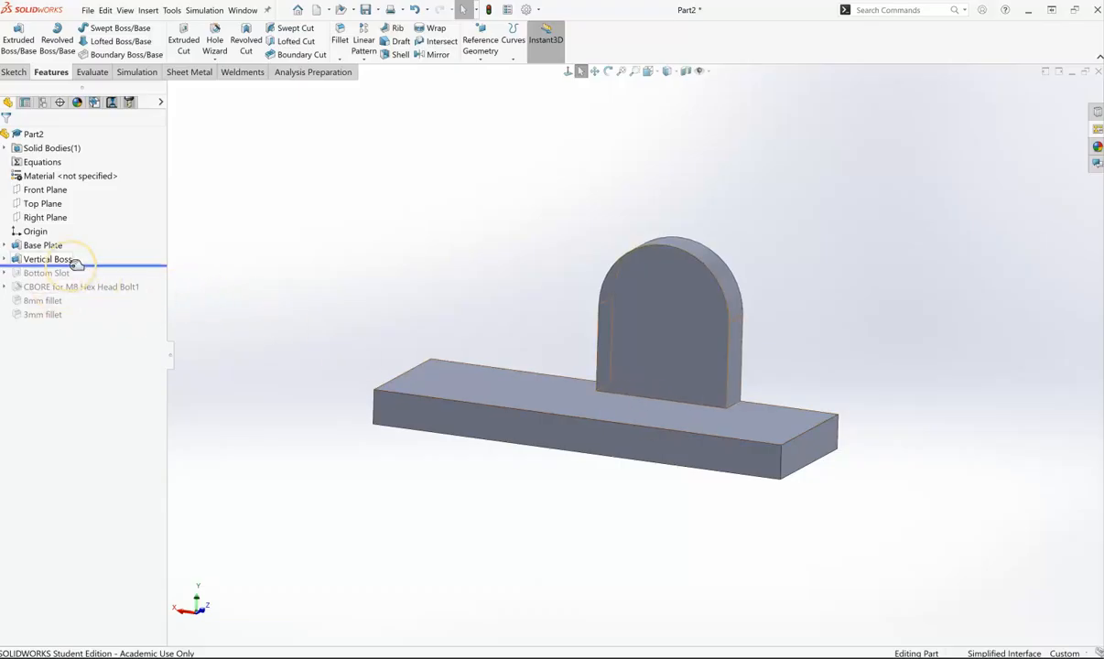
{"action": "left_click_drag", "start_coordinate": [84, 265], "coordinate": [85, 385]}
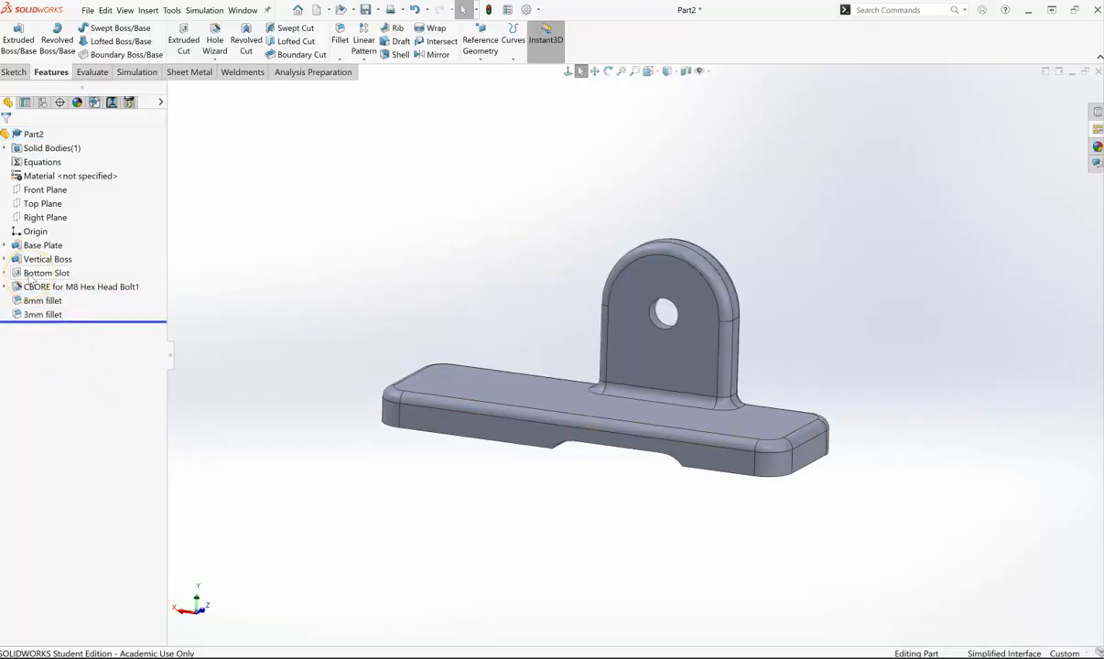
Step: Roll the model back to before the Bottom Slot and bring it forward to just after the M8 counterbore hole, ahead of both fillets
{"action": "right_click", "coordinate": [30, 276]}
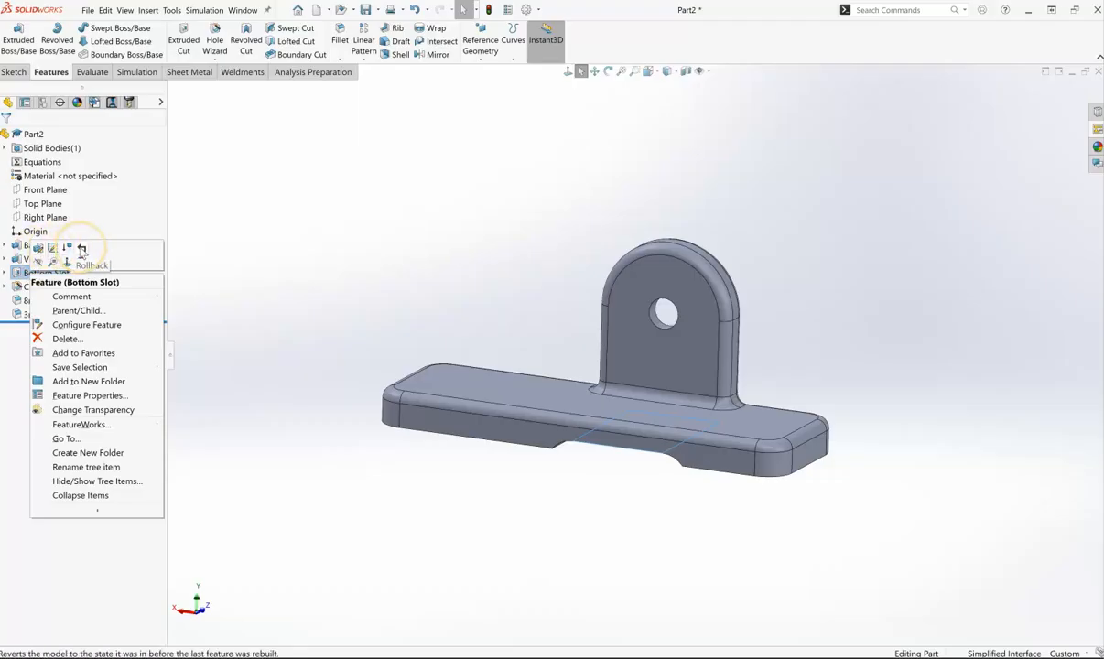
{"action": "left_click", "coordinate": [81, 249]}
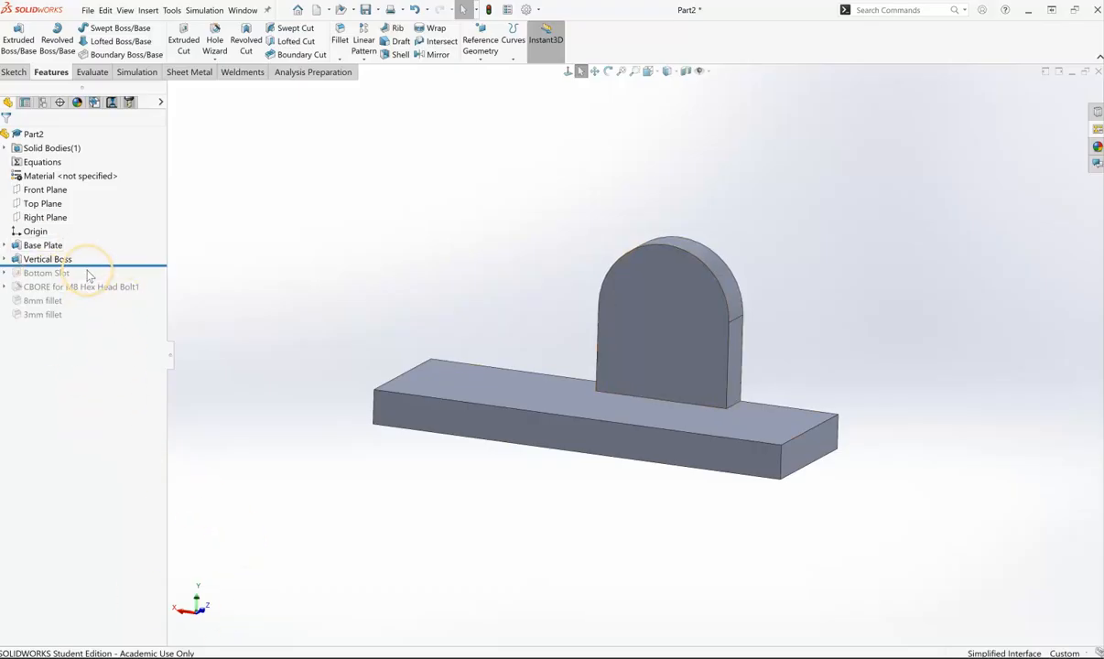
{"action": "left_click_drag", "start_coordinate": [92, 265], "coordinate": [87, 290]}
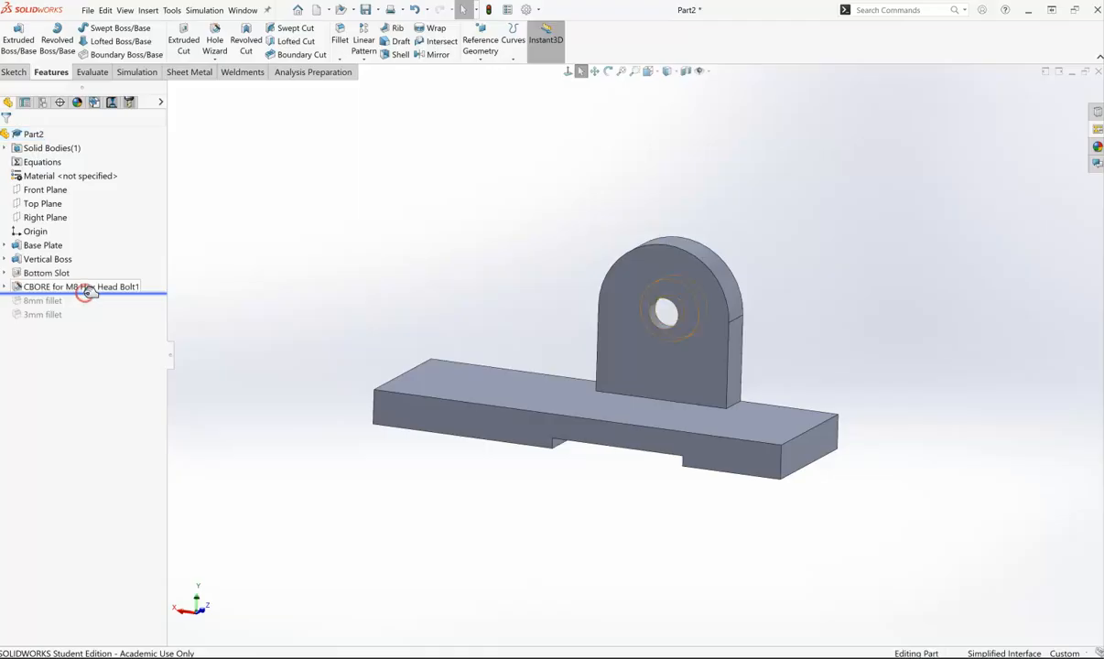
Step: Show the part in the Top view and start a Hole Wizard feature on the base plate's top face
{"action": "left_click", "coordinate": [328, 468]}
{"action": "middle_click_drag", "start_coordinate": [789, 529], "coordinate": [552, 602]}
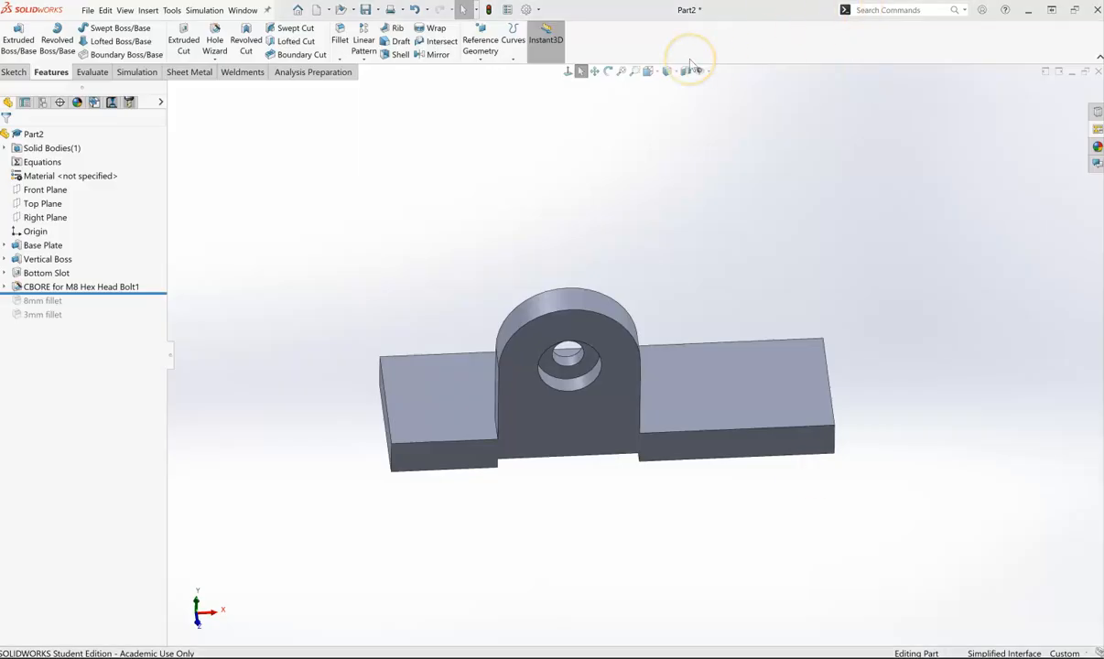
{"action": "left_click", "coordinate": [648, 73]}
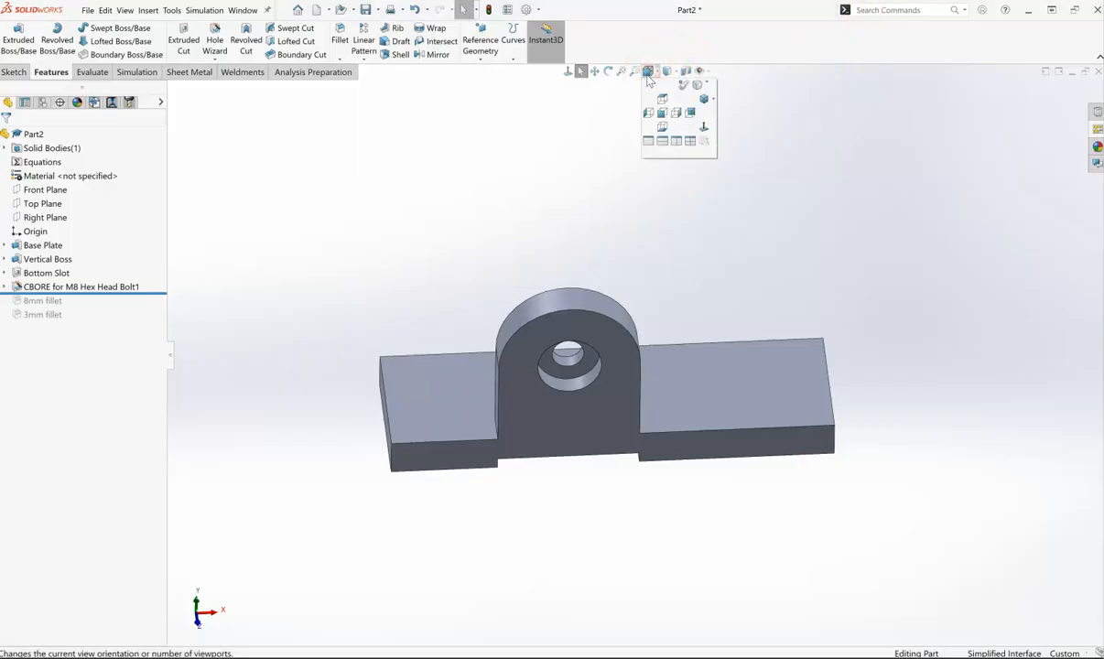
{"action": "left_click", "coordinate": [662, 98]}
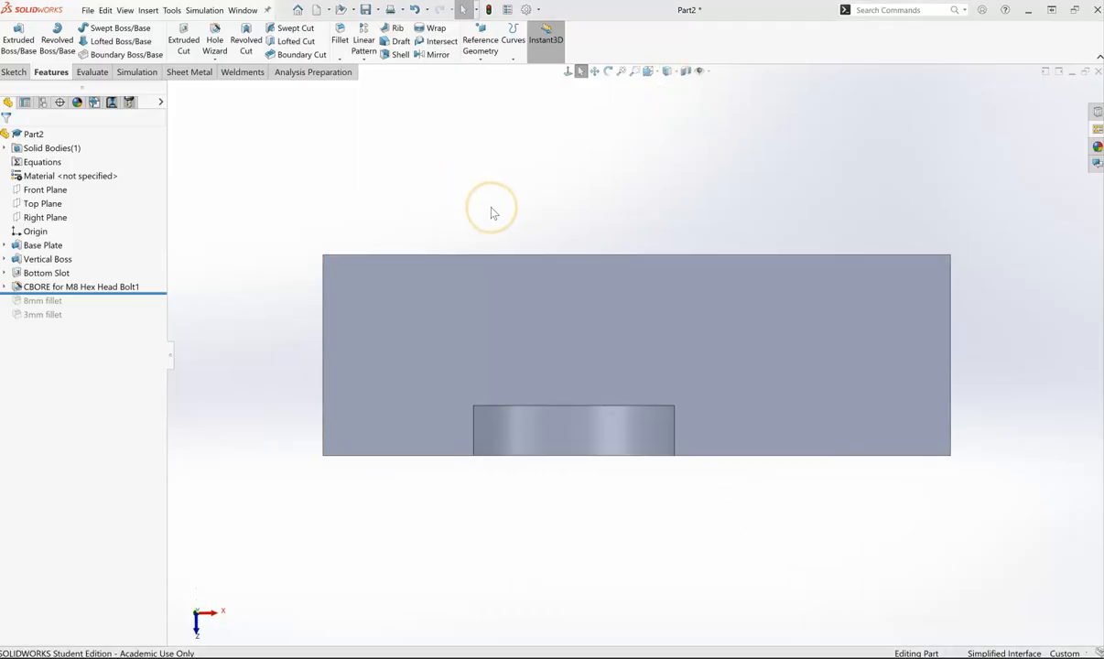
{"action": "left_click", "coordinate": [379, 319]}
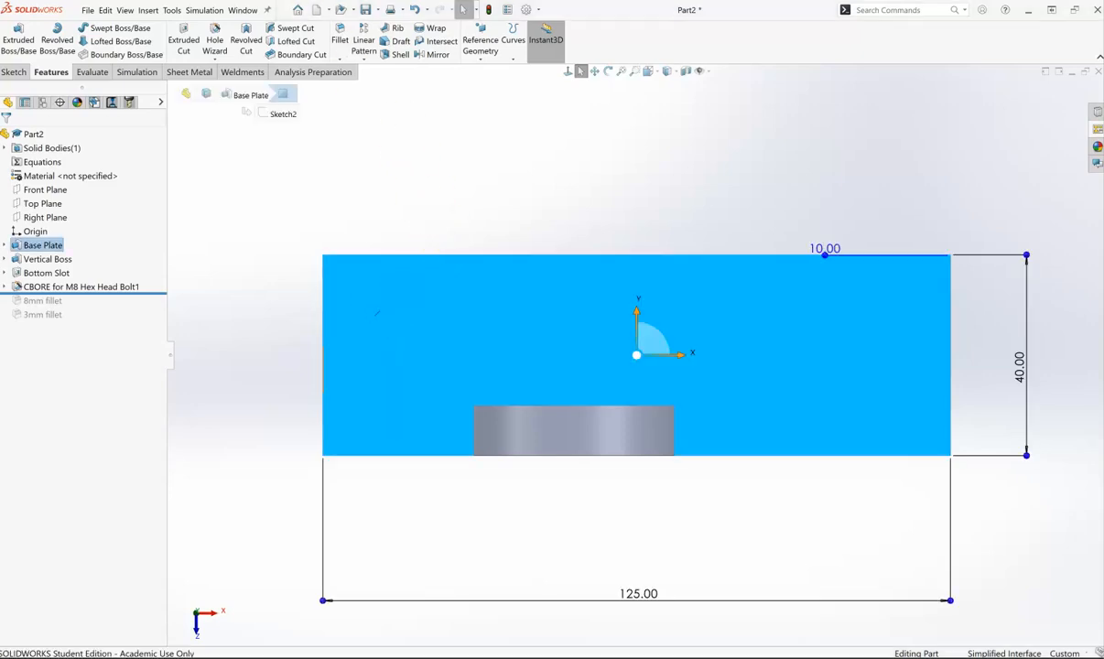
{"action": "left_click", "coordinate": [214, 42]}
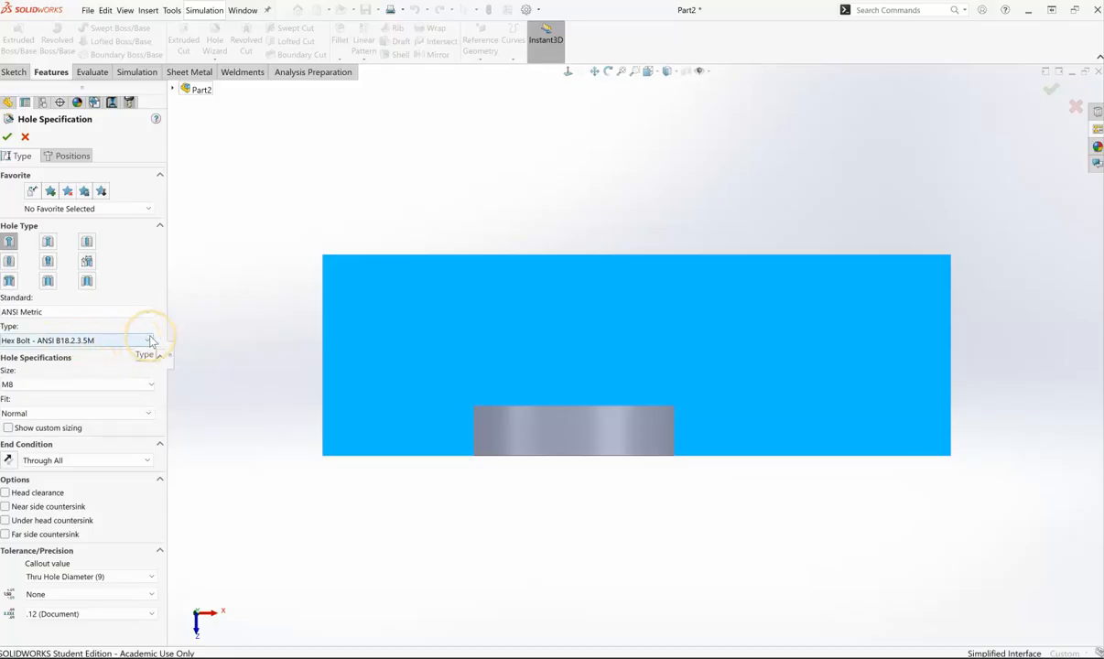
{"action": "left_click", "coordinate": [147, 387]}
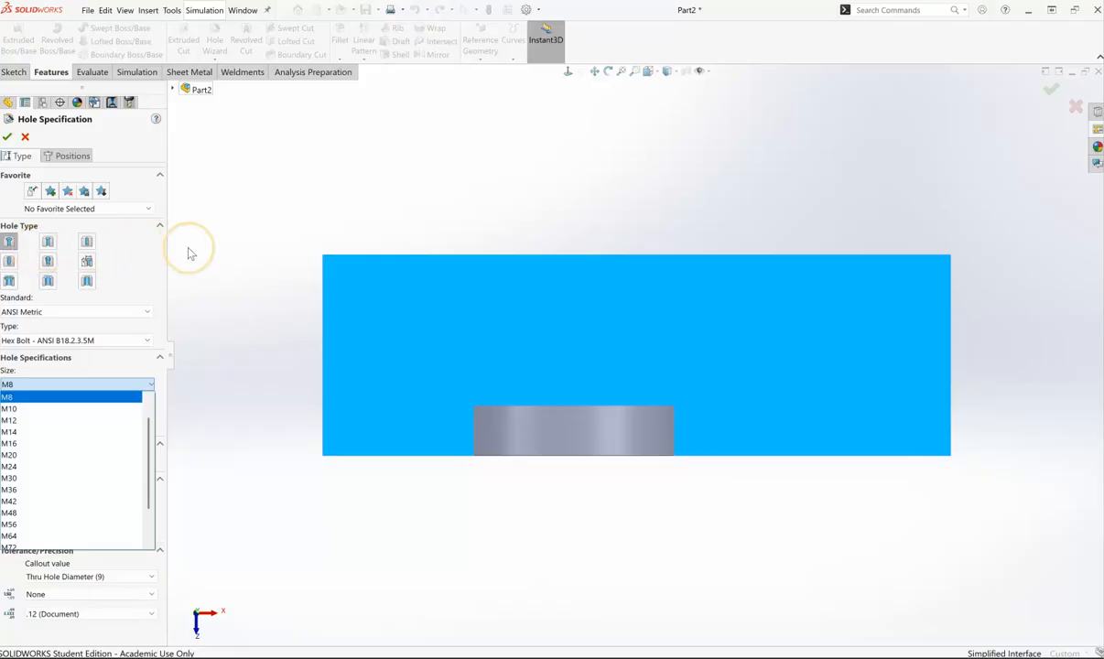
{"action": "left_click", "coordinate": [212, 302]}
{"action": "left_click", "coordinate": [147, 340]}
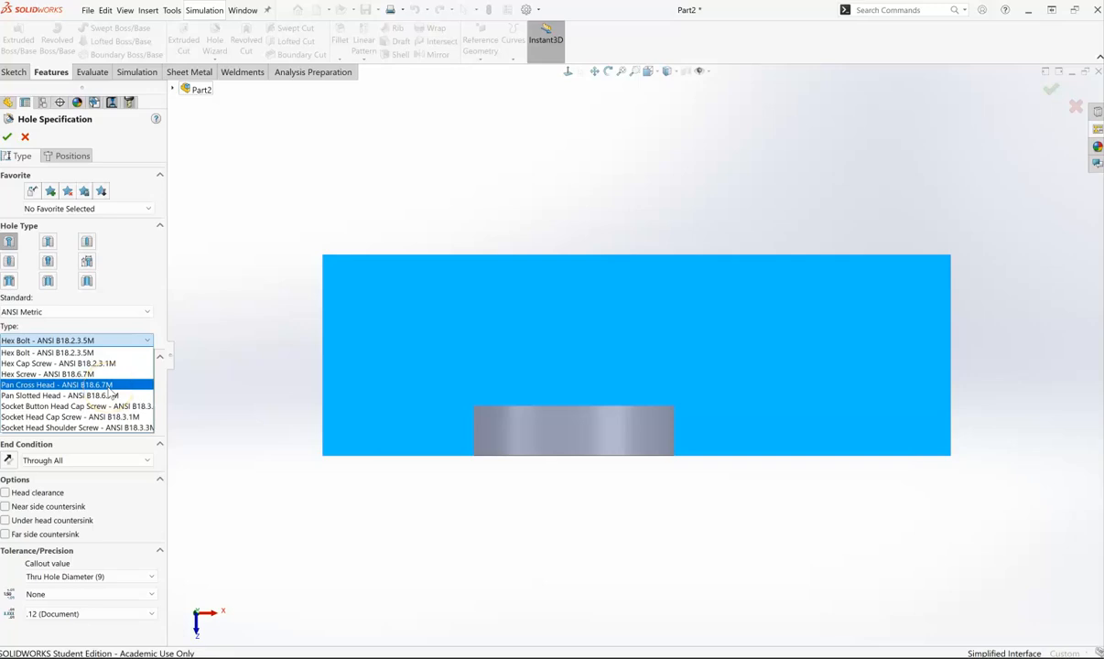
{"action": "left_click", "coordinate": [244, 325]}
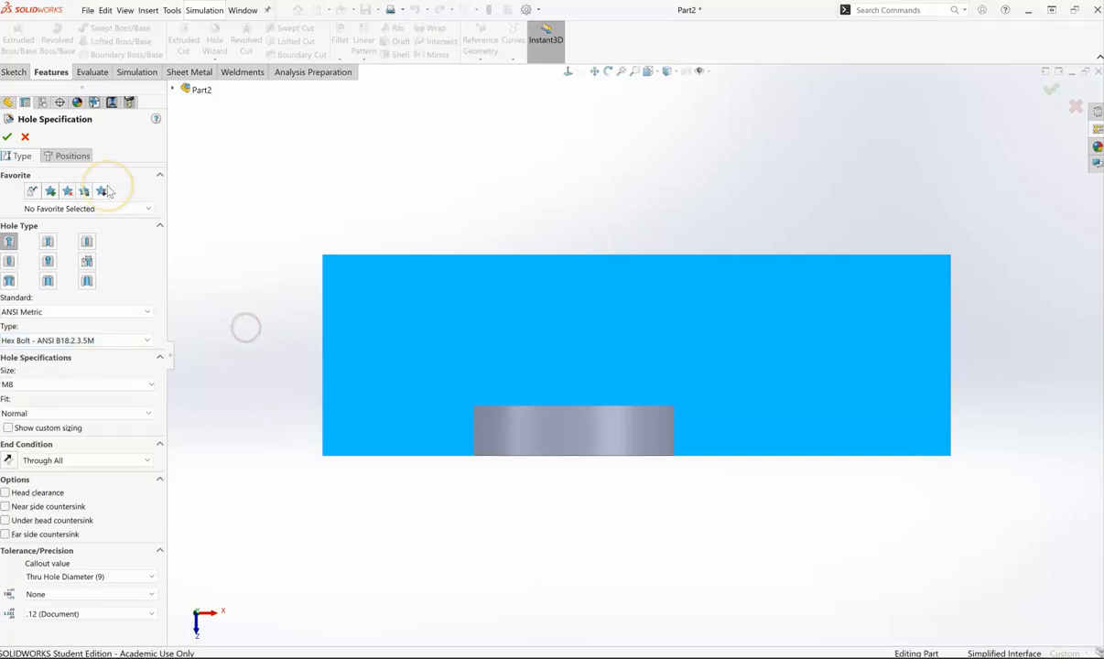
Step: Specify a plain ANSI Metric hole using Drill sizes with a Ø7.0 size
{"action": "left_click", "coordinate": [87, 242]}
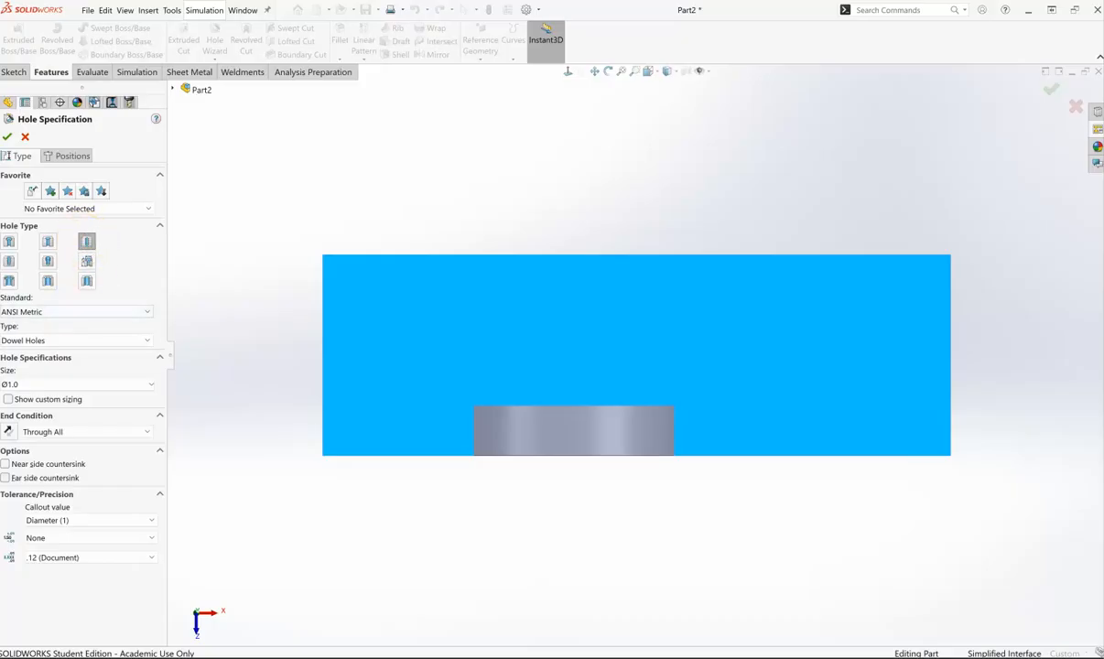
{"action": "left_click", "coordinate": [148, 340]}
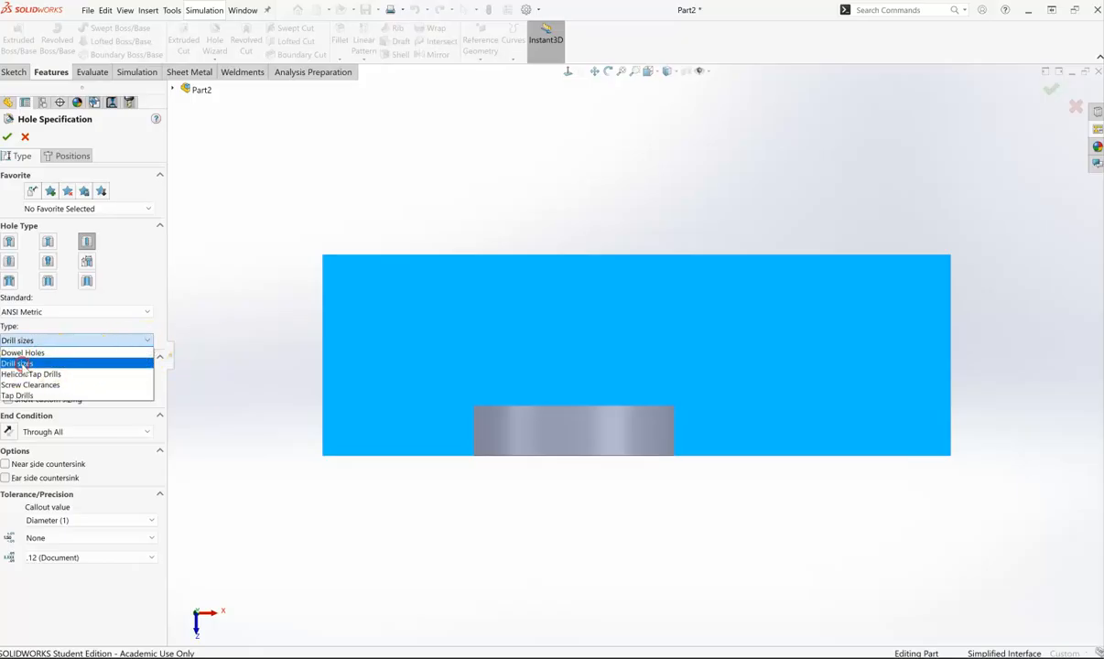
{"action": "left_click", "coordinate": [17, 363]}
{"action": "left_click", "coordinate": [147, 384]}
{"action": "scroll", "coordinate": [23, 494], "scroll_direction": "down", "scroll_amount": 11}
{"action": "scroll", "coordinate": [20, 508], "scroll_direction": "down", "scroll_amount": 6}
{"action": "scroll", "coordinate": [9, 468], "scroll_direction": "down", "scroll_amount": 6}
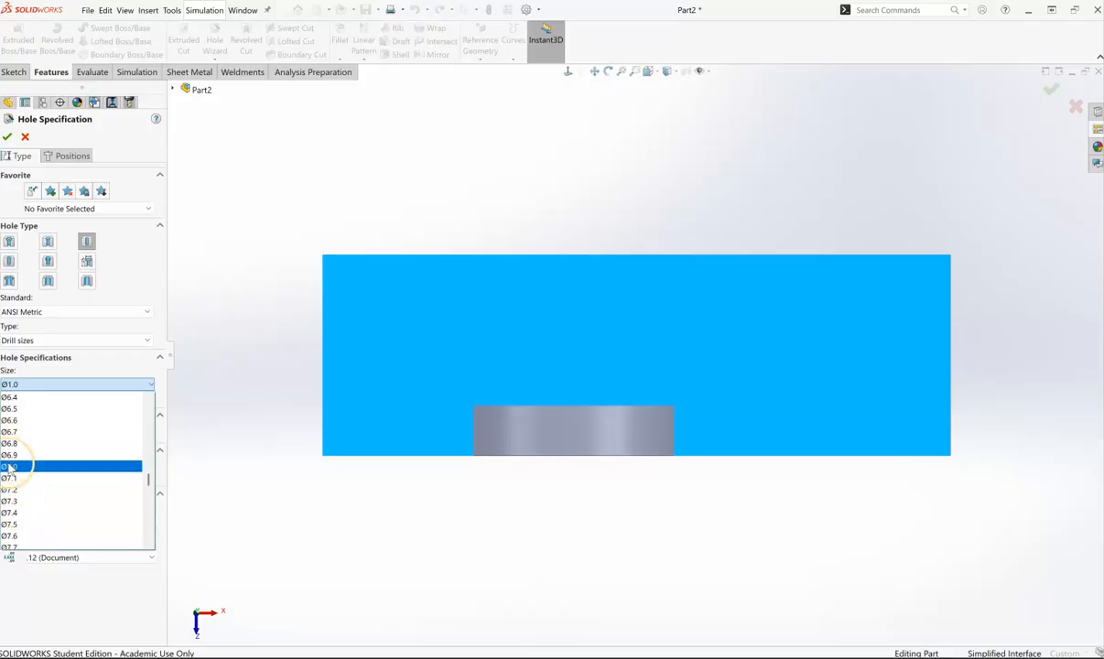
{"action": "left_click", "coordinate": [9, 467]}
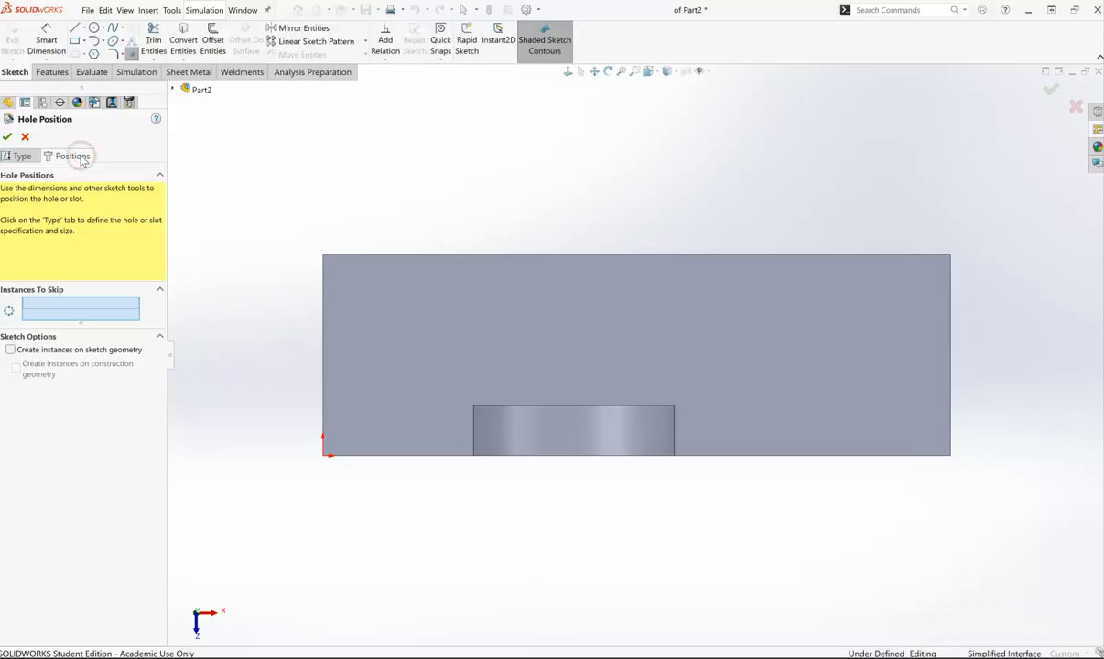
Step: Place hole points near the two plate corners opposite the vertical boss and try to dimension the left one 15 mm from the left edge
{"action": "left_click", "coordinate": [388, 298]}
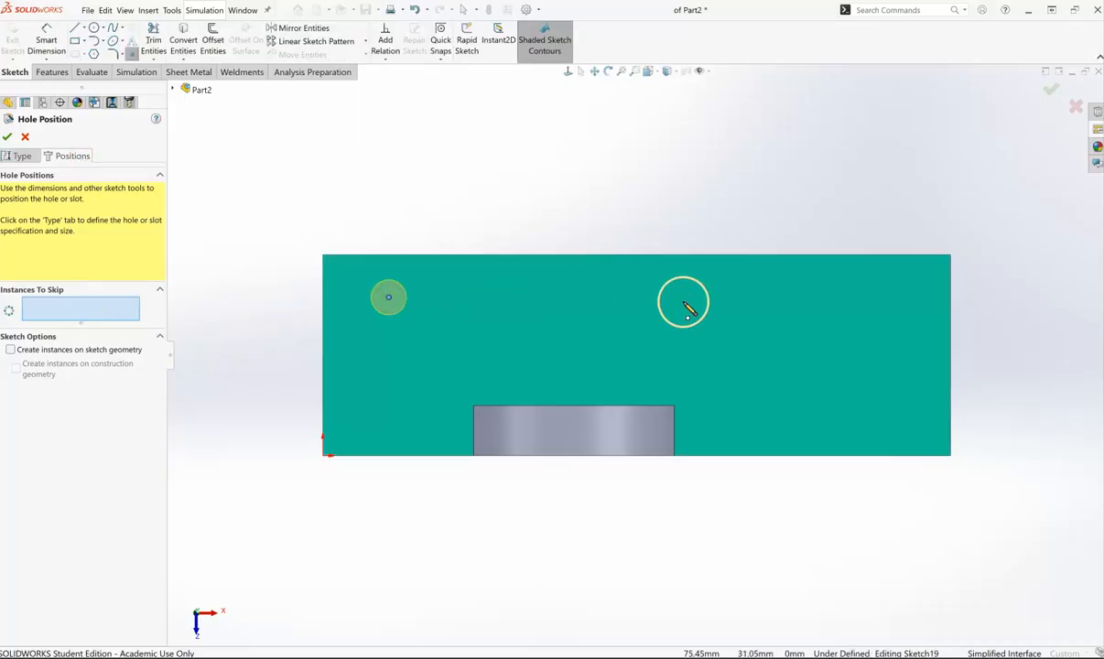
{"action": "left_click", "coordinate": [901, 300]}
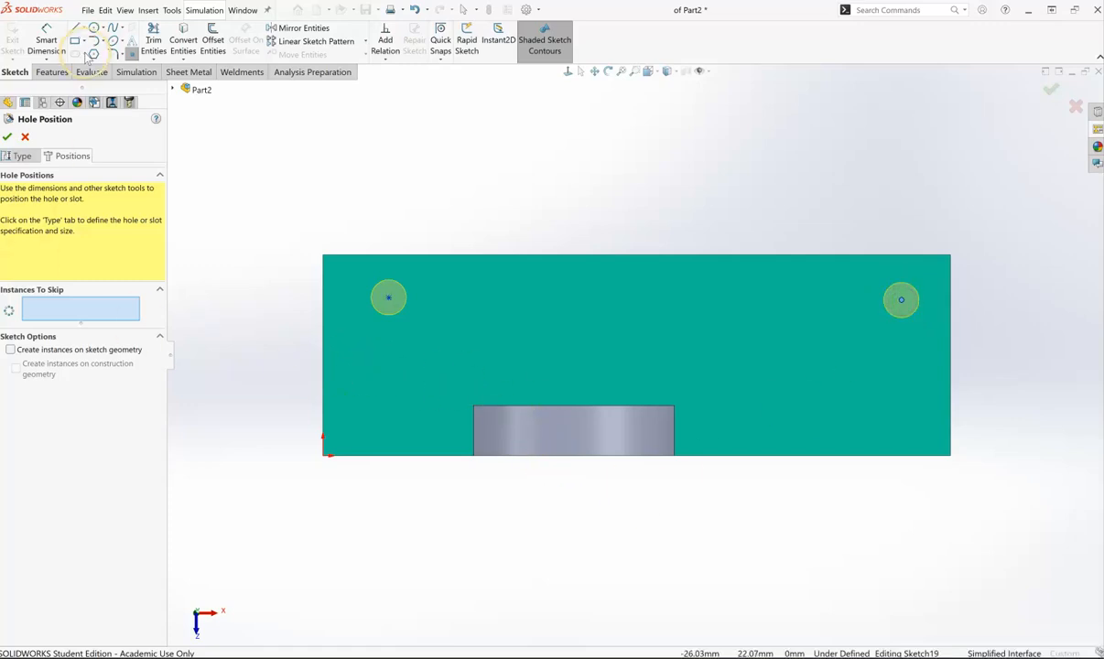
{"action": "left_click", "coordinate": [45, 38]}
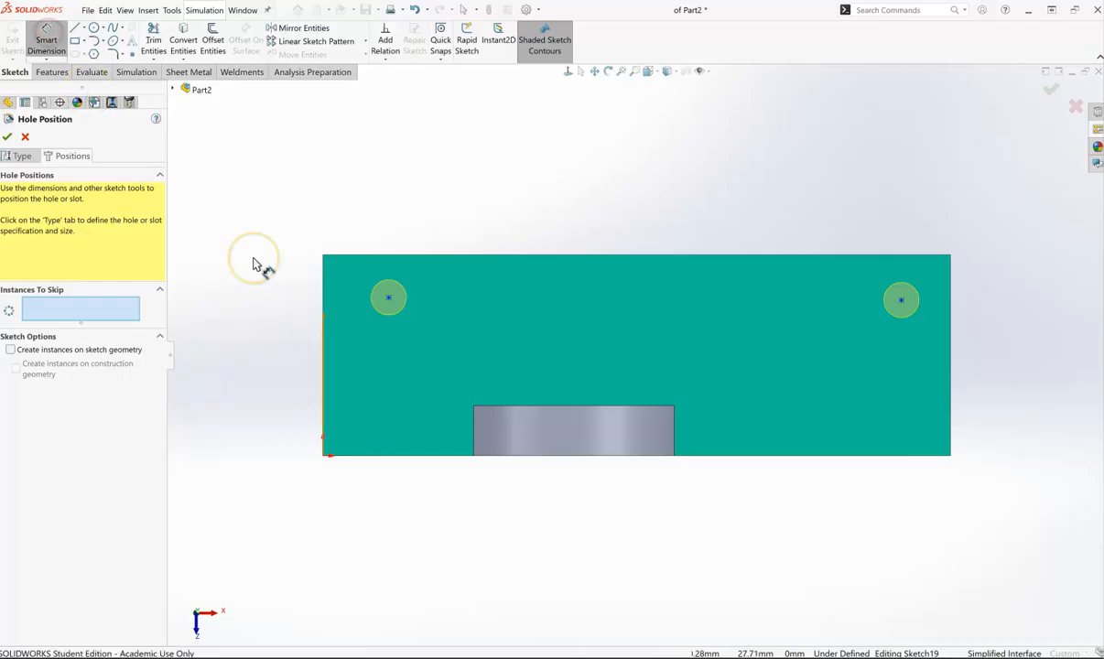
{"action": "left_click", "coordinate": [389, 302]}
{"action": "left_click", "coordinate": [324, 302]}
{"action": "left_click", "coordinate": [322, 184]}
{"action": "type", "text": "15."}
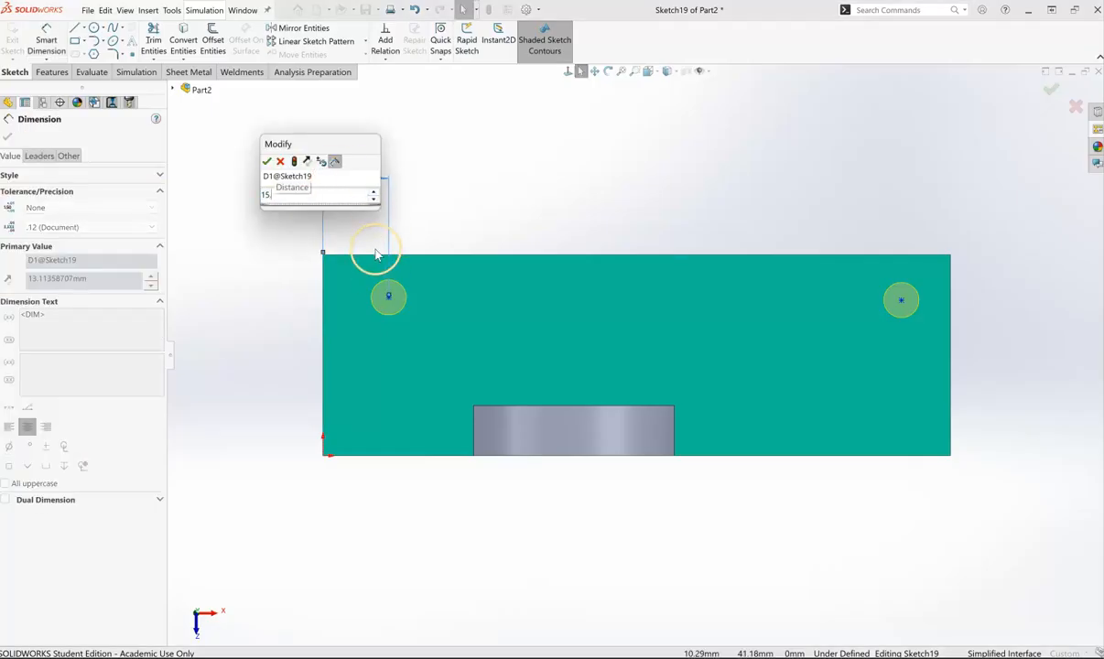
{"action": "left_click", "coordinate": [386, 301]}
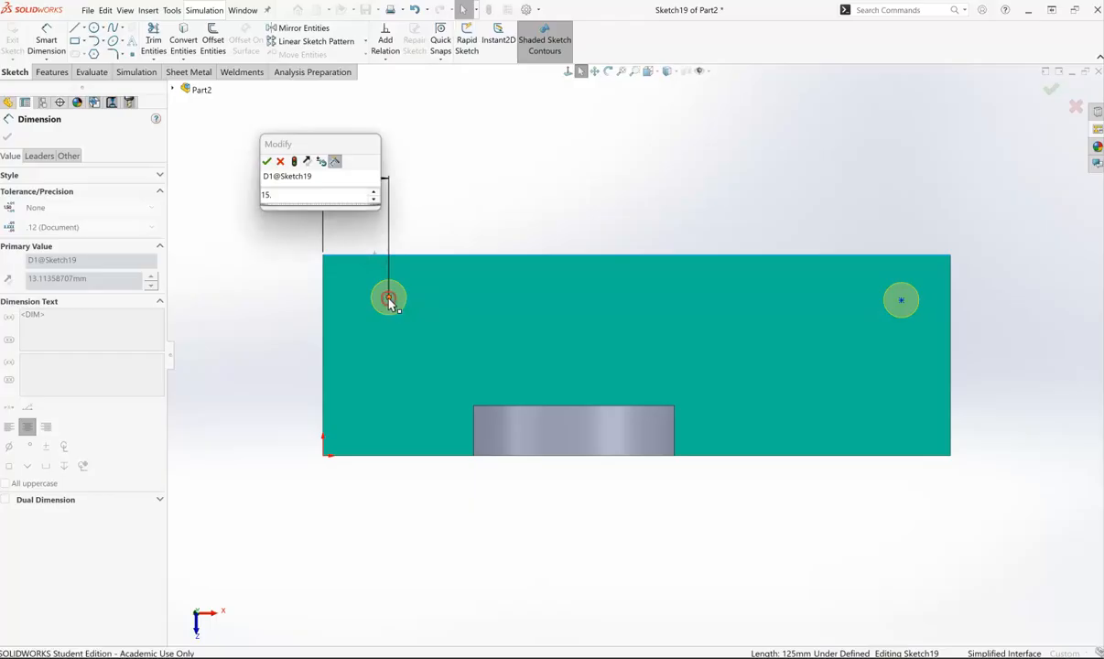
{"action": "left_click", "coordinate": [265, 305]}
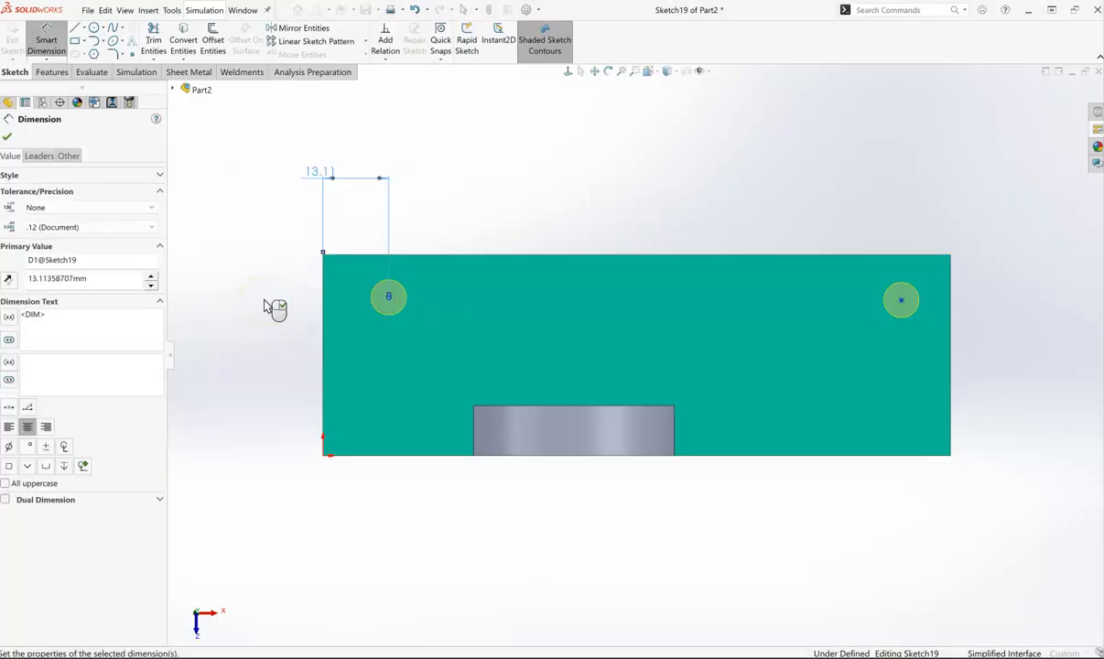
Step: Dimension the left hole 10 mm from the base plate's long edge opposite the vertical boss
{"action": "left_click", "coordinate": [50, 44]}
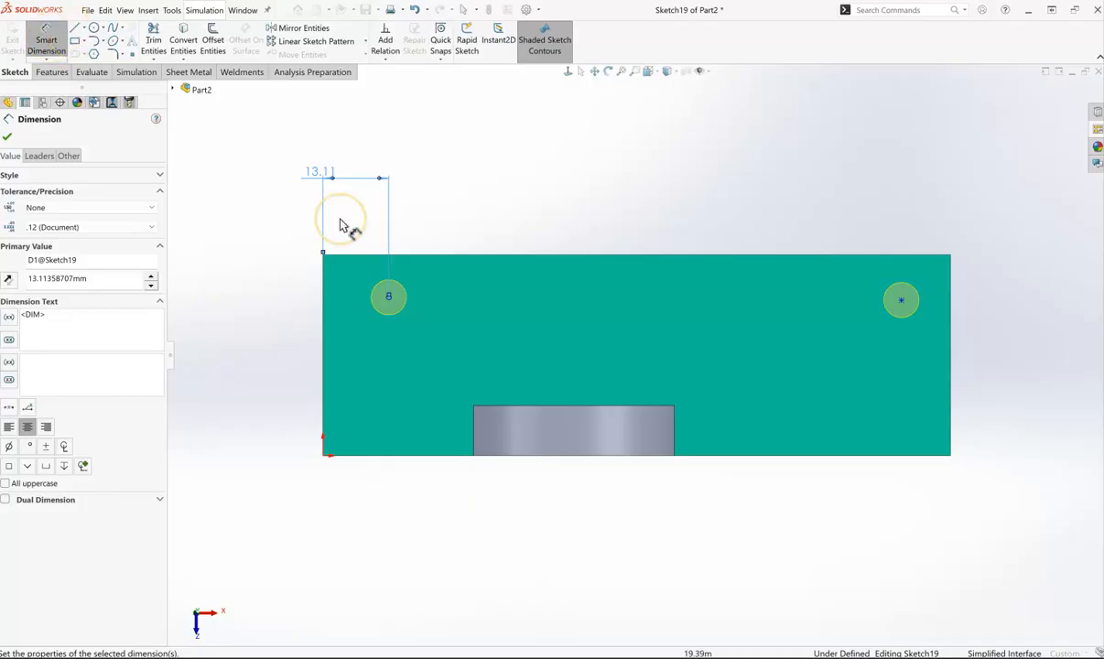
{"action": "left_click", "coordinate": [423, 265]}
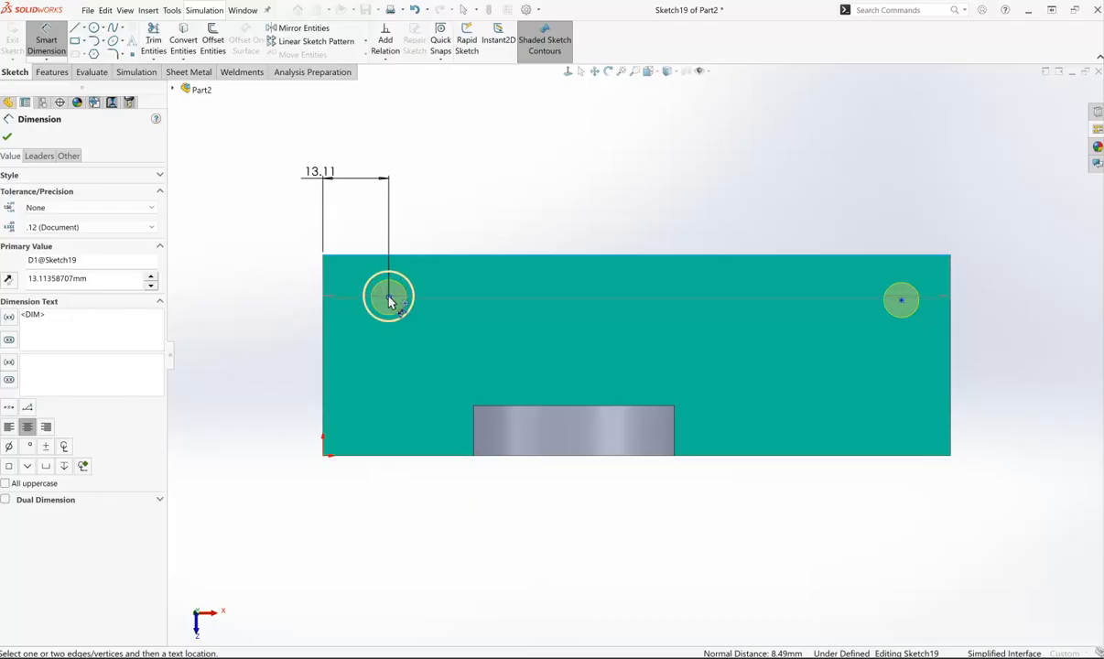
{"action": "left_click", "coordinate": [388, 296]}
{"action": "left_click", "coordinate": [341, 302]}
{"action": "left_click", "coordinate": [238, 275]}
{"action": "type", "text": "10"}
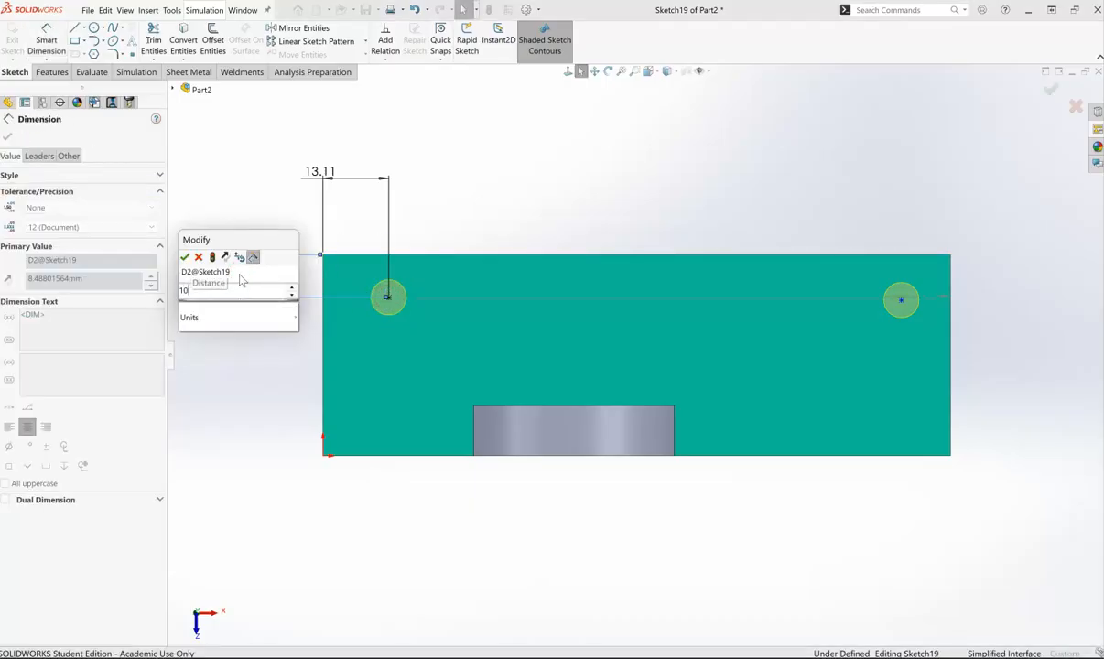
{"action": "type", "text": "."}
{"action": "key", "text": "Return"}
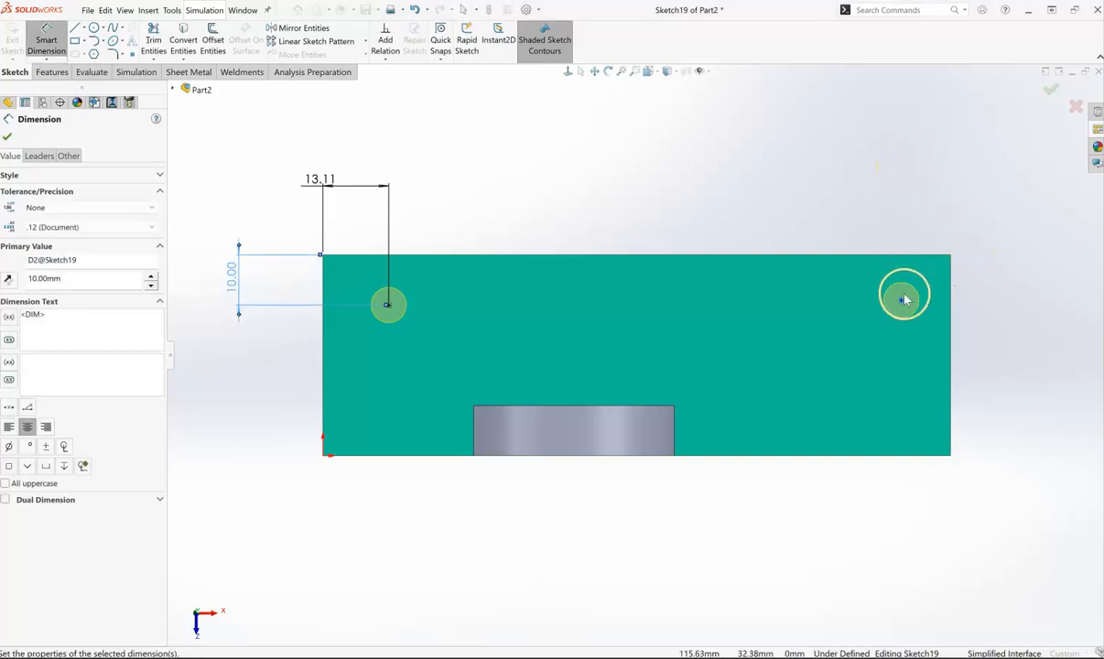
Step: Dimension the right hole 10 mm from the same long edge of the base plate
{"action": "left_click", "coordinate": [903, 300]}
{"action": "left_click", "coordinate": [904, 259]}
{"action": "left_click", "coordinate": [990, 284]}
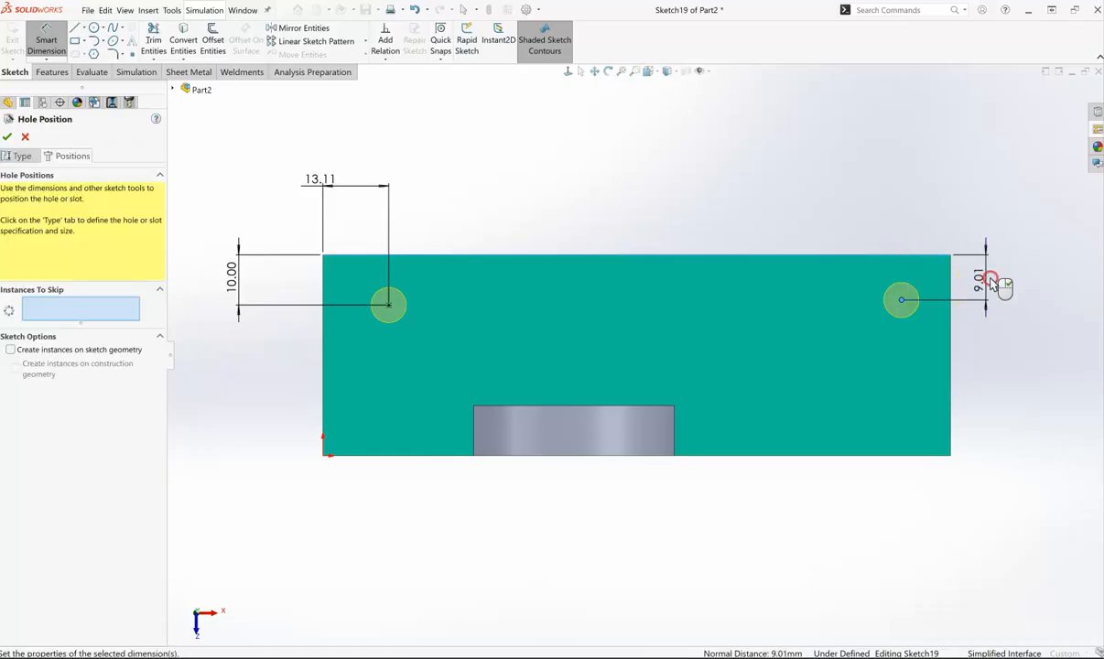
{"action": "type", "text": "10"}
{"action": "key", "text": "Return"}
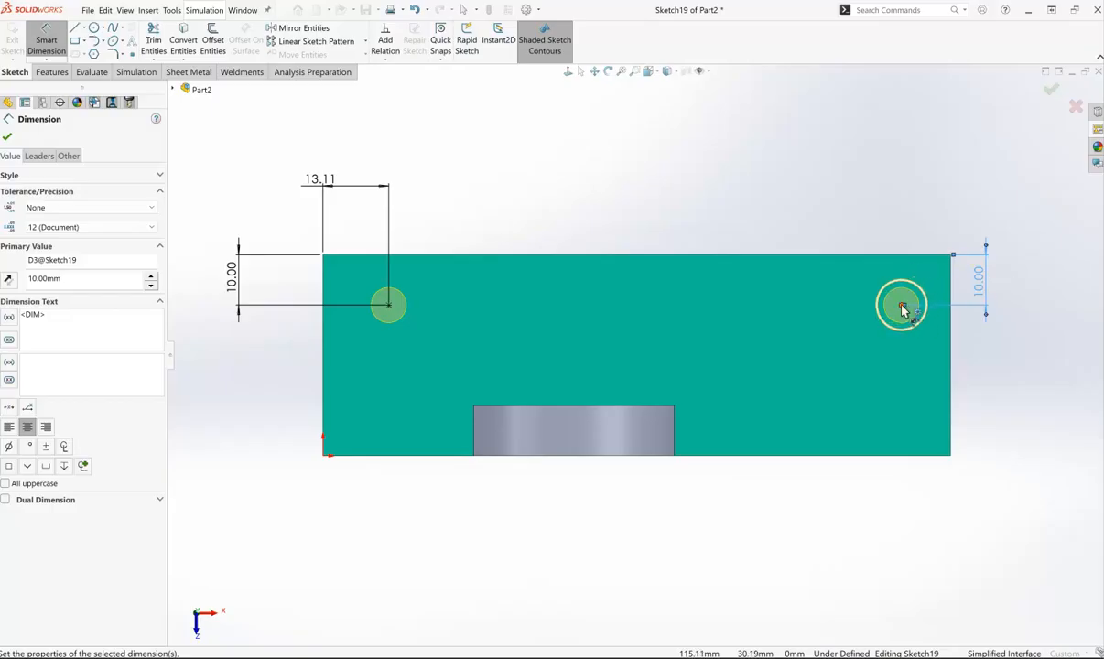
Step: Dimension the right hole 15 mm from the base plate's right edge and accept the hole feature
{"action": "left_click", "coordinate": [901, 306]}
{"action": "left_click", "coordinate": [952, 289]}
{"action": "left_click", "coordinate": [779, 179]}
{"action": "type", "text": "15"}
{"action": "key", "text": "Return"}
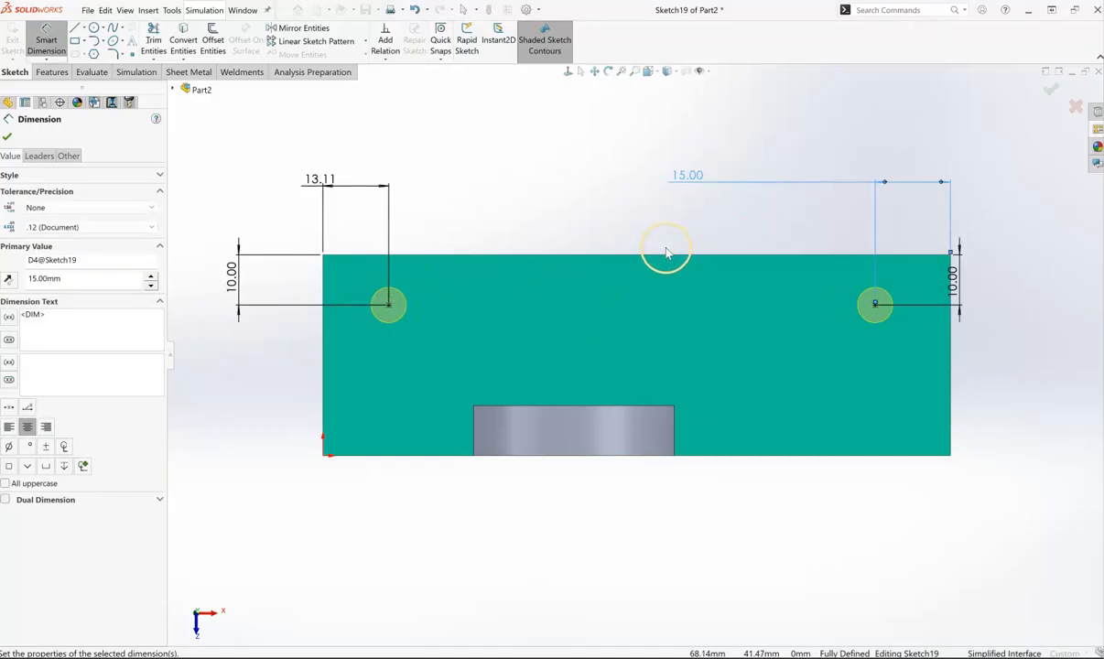
{"action": "left_click", "coordinate": [8, 138]}
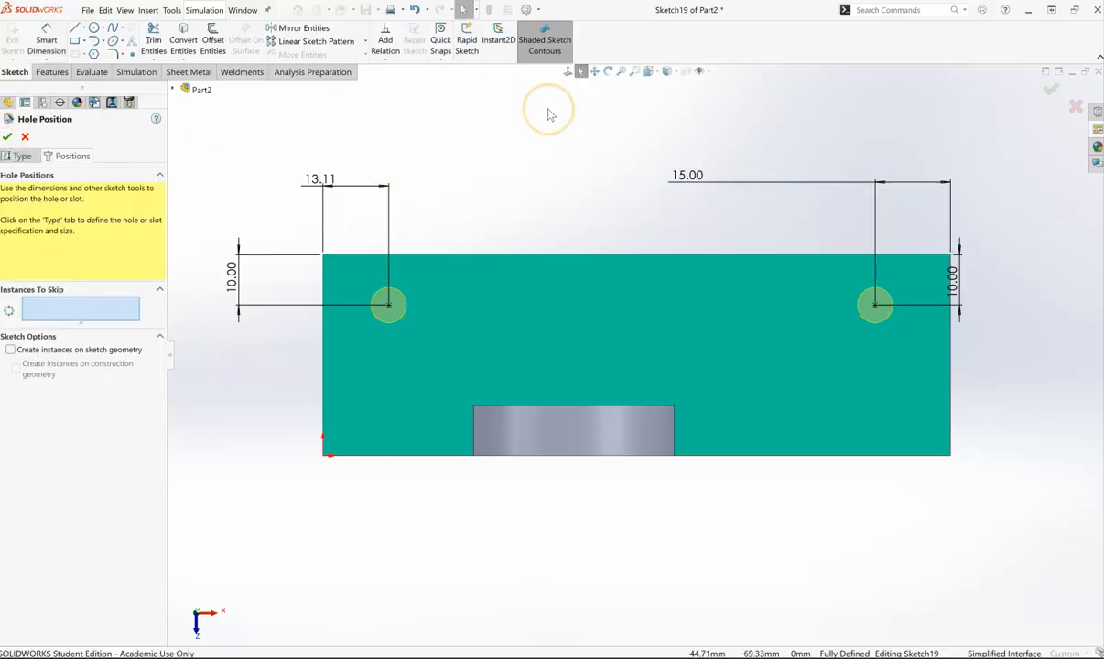
{"action": "left_click", "coordinate": [9, 138]}
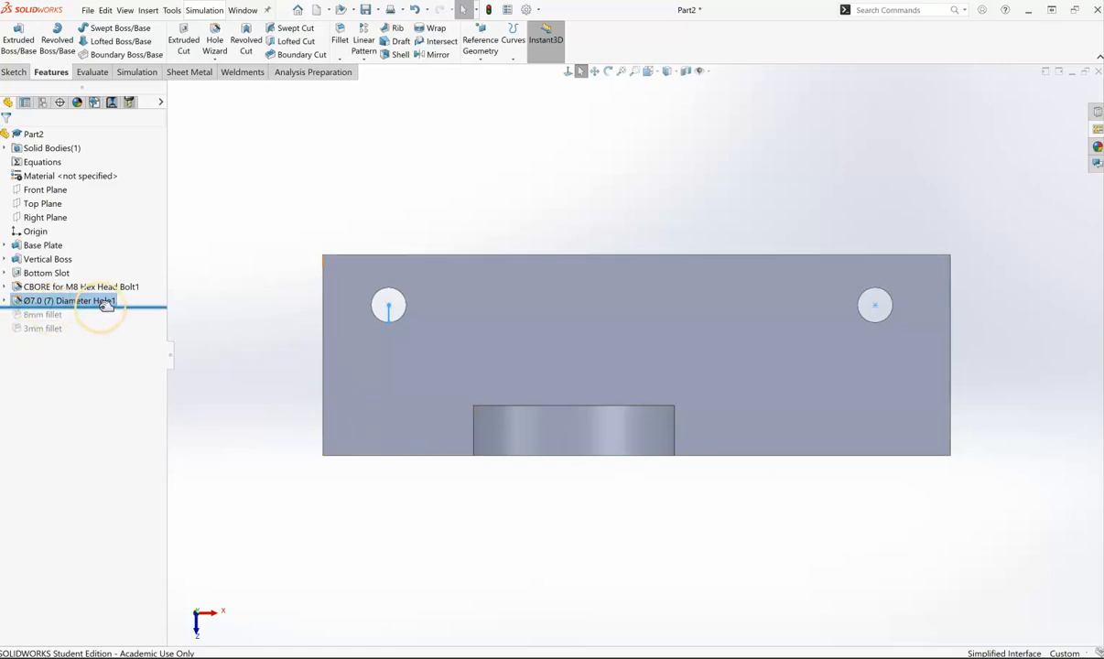
Step: Roll the feature history forward to the end of the tree so the 8mm and 3mm fillets are included
{"action": "left_click_drag", "start_coordinate": [147, 306], "coordinate": [144, 333]}
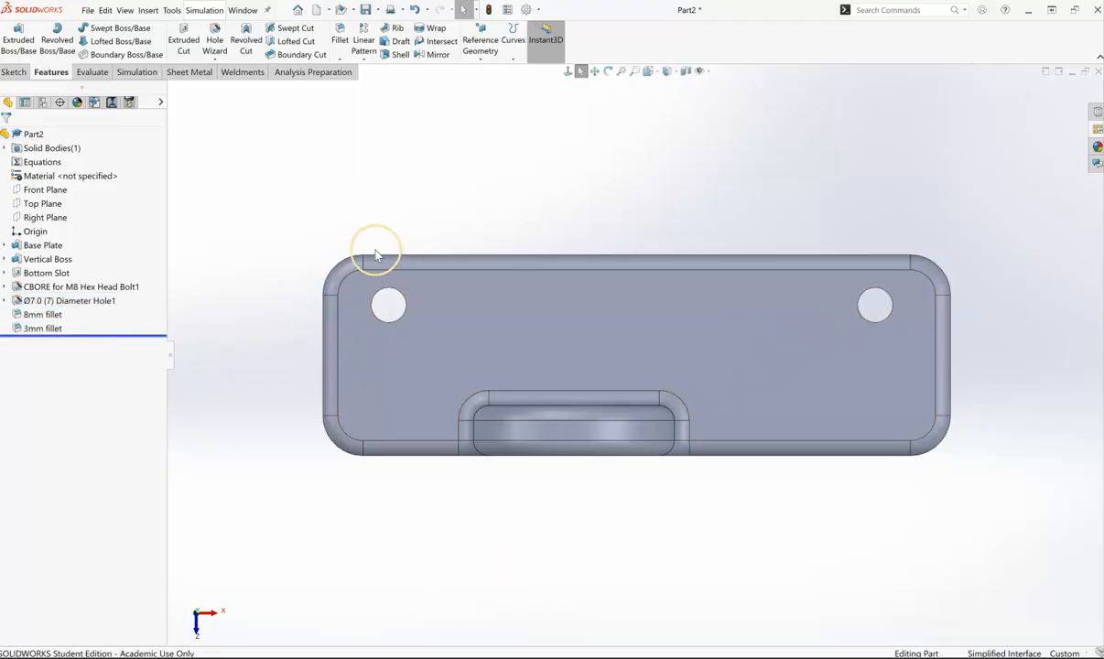
{"action": "middle_click_drag", "start_coordinate": [793, 505], "coordinate": [626, 606]}
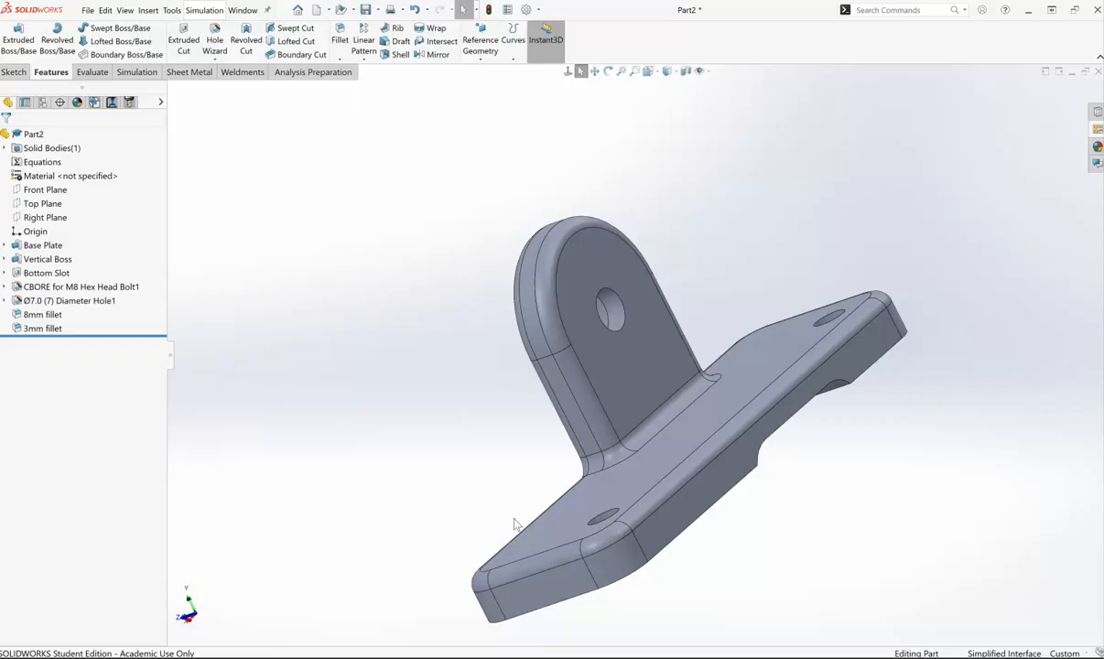
{"action": "scroll", "coordinate": [648, 259], "scroll_direction": "up", "scroll_amount": 3}
{"action": "middle_click_drag", "start_coordinate": [838, 381], "coordinate": [851, 396]}
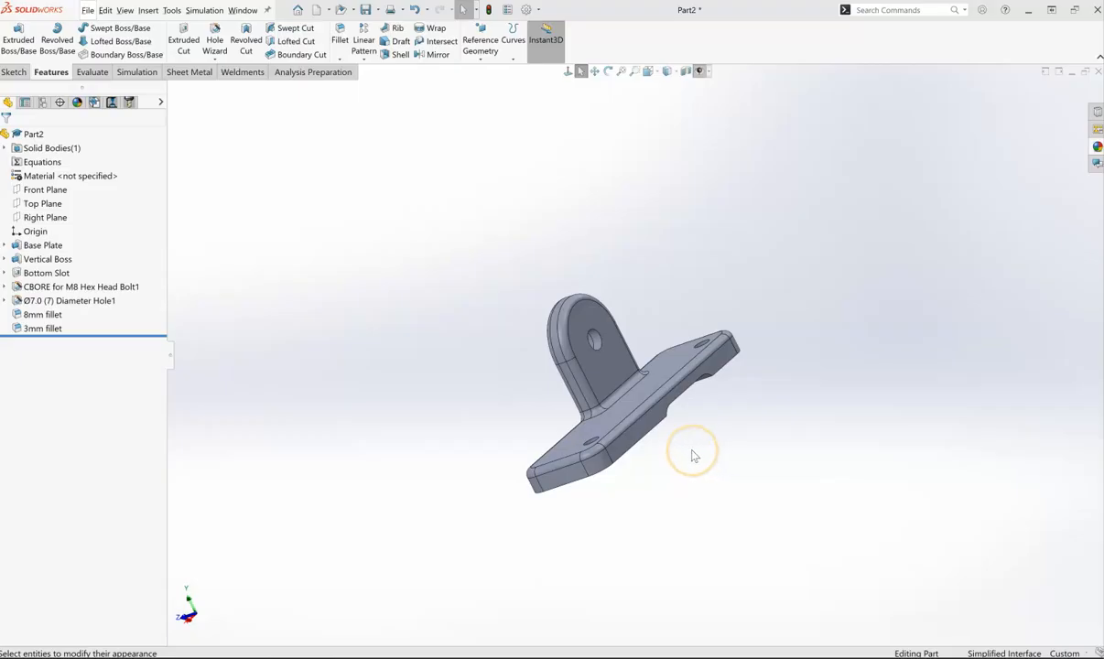
{"action": "scroll", "coordinate": [733, 369], "scroll_direction": "down", "scroll_amount": 2}
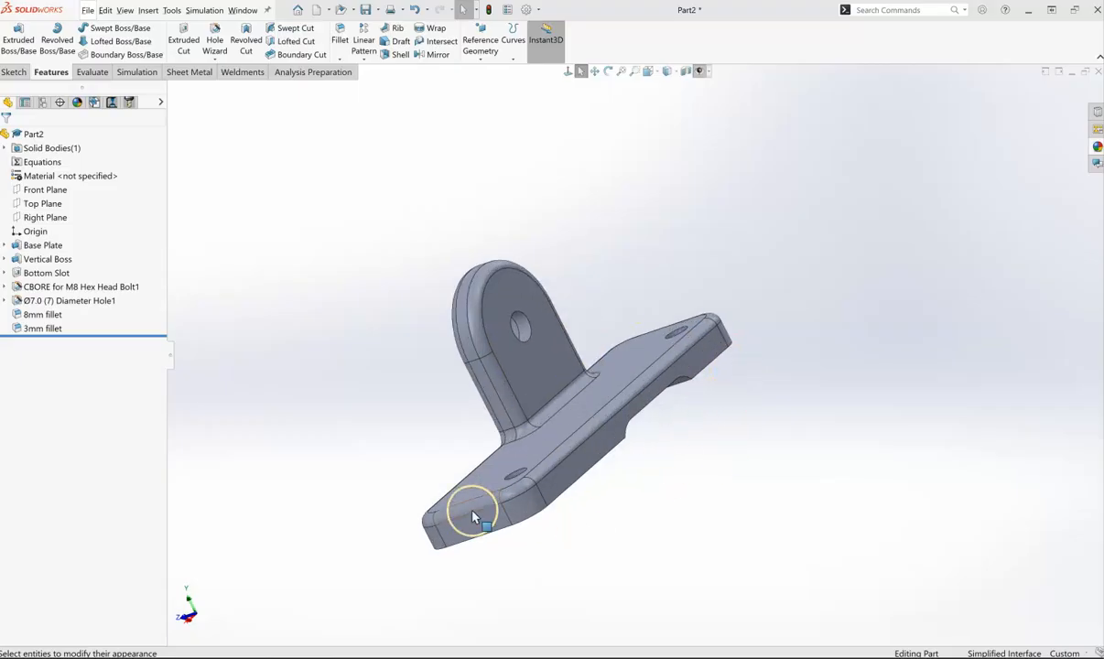
{"action": "scroll", "coordinate": [385, 493], "scroll_direction": "down", "scroll_amount": 2}
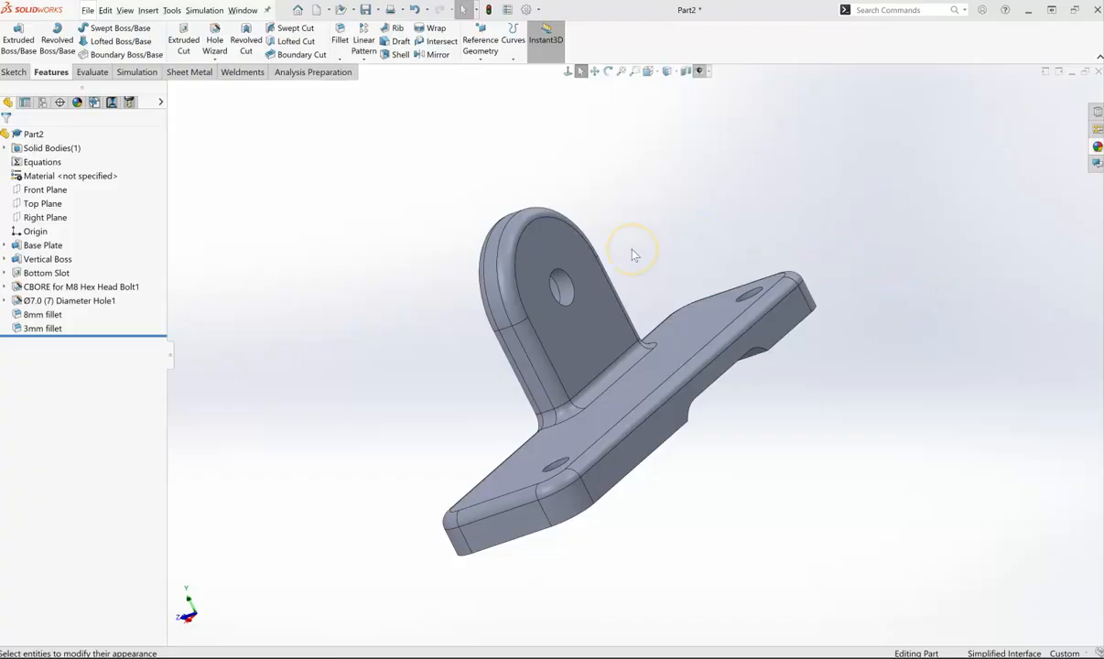
{"action": "left_click", "coordinate": [554, 331]}
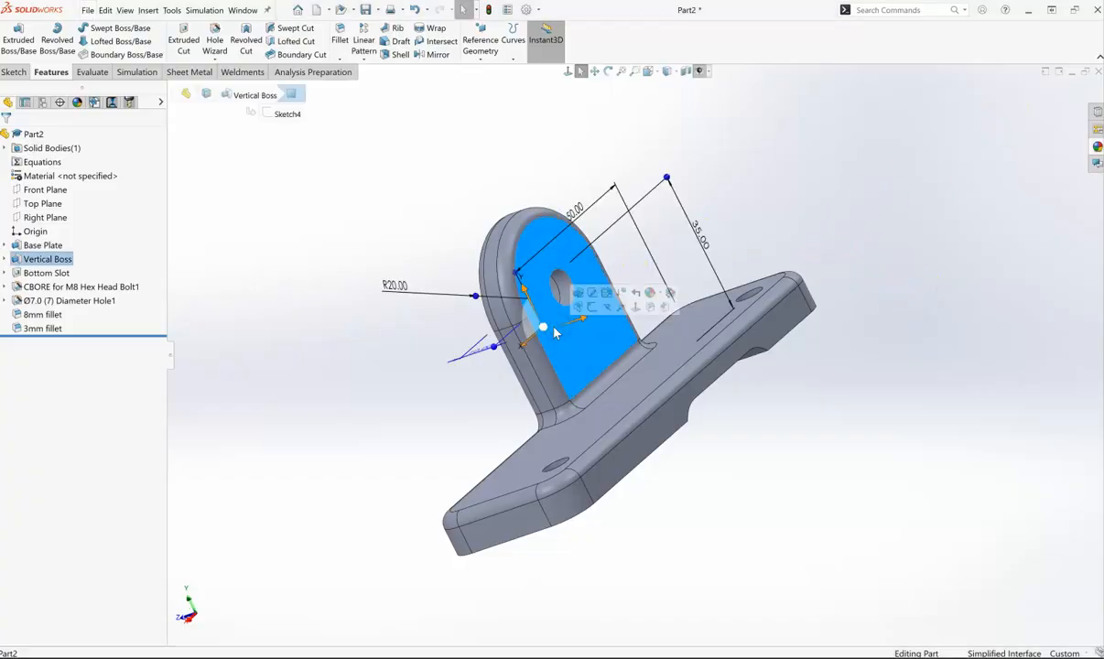
{"action": "right_click", "coordinate": [555, 333]}
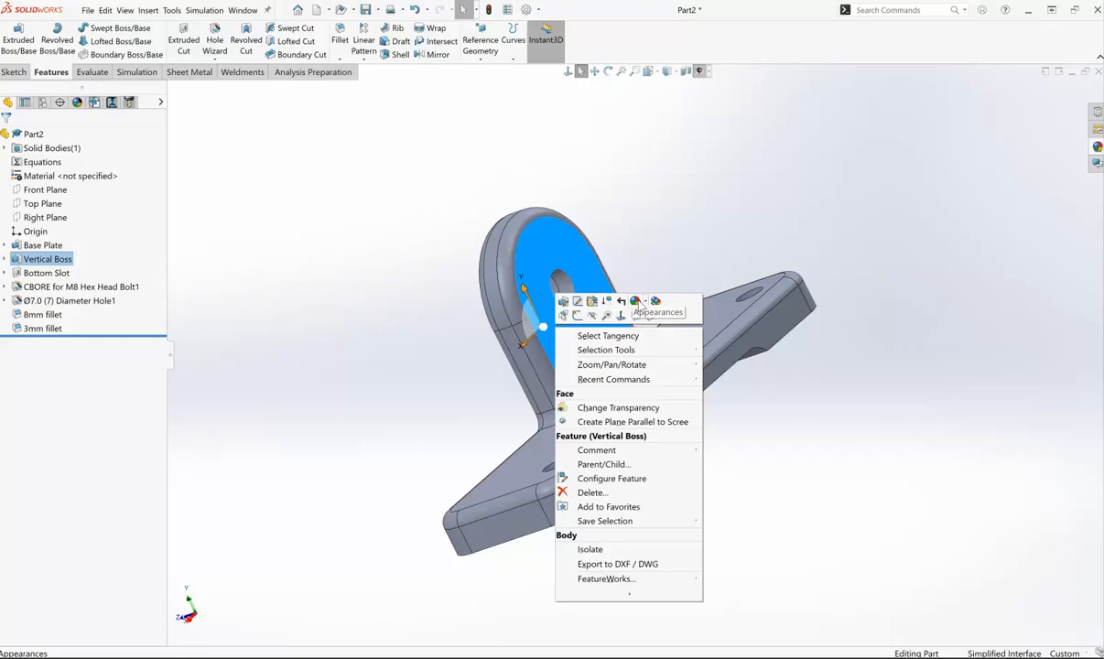
{"action": "left_click", "coordinate": [645, 302]}
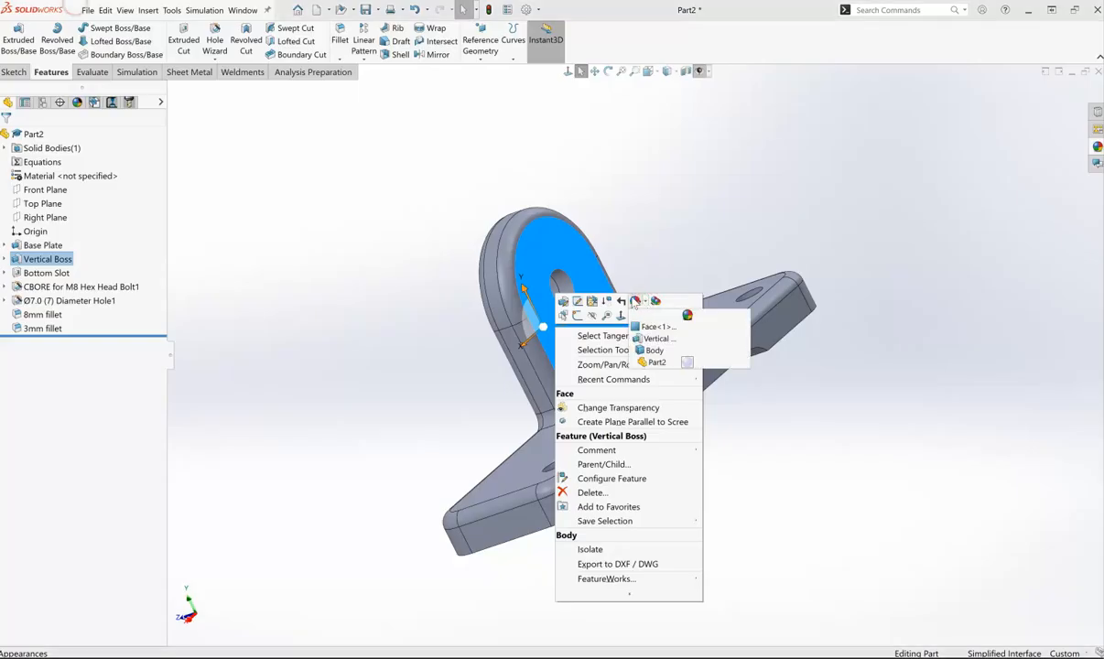
{"action": "left_click", "coordinate": [688, 316]}
{"action": "left_click", "coordinate": [698, 217]}
{"action": "left_click", "coordinate": [186, 130]}
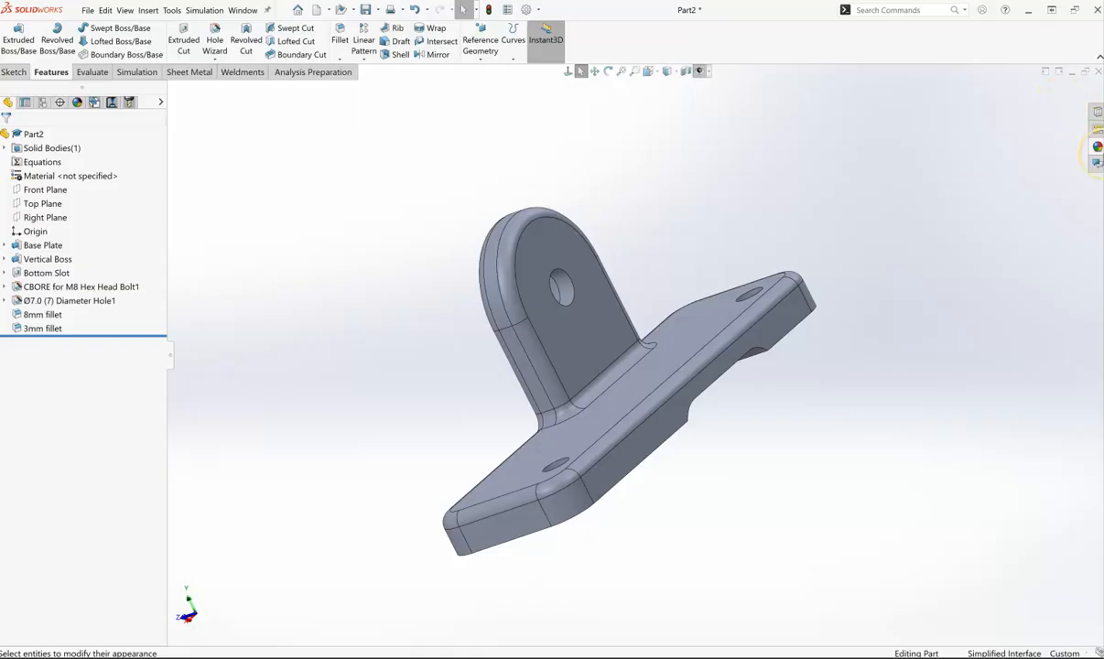
{"action": "left_click", "coordinate": [1098, 149]}
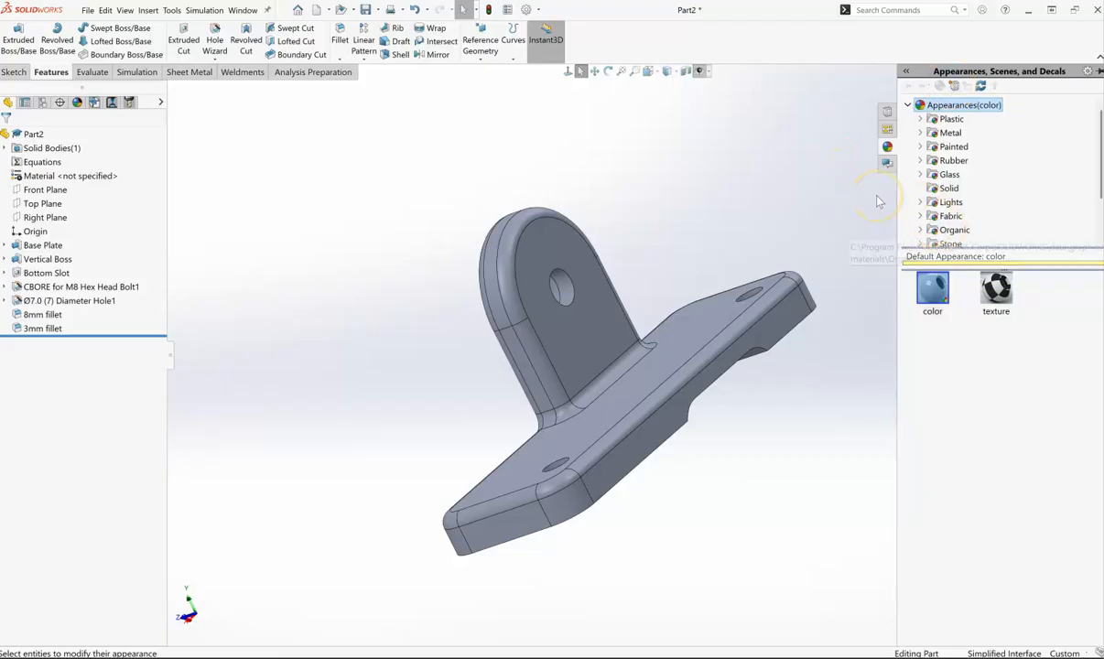
{"action": "left_click", "coordinate": [789, 162]}
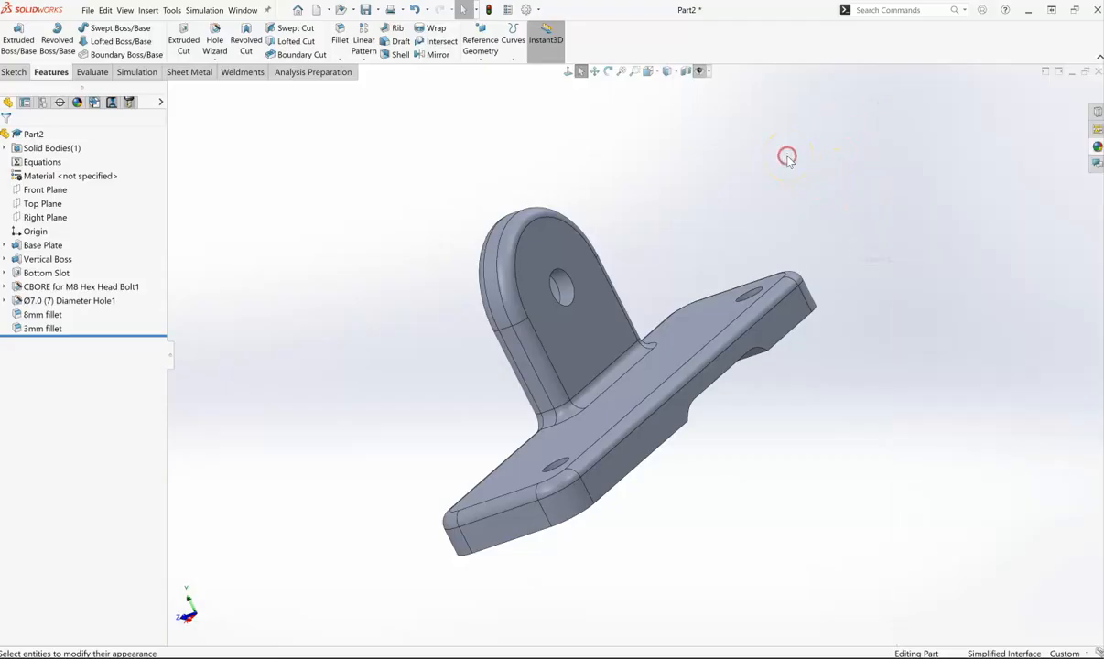
Step: Edit the whole part's appearance and set its color to a dark golden brown, RGB 145, 112, 0
{"action": "right_click", "coordinate": [34, 134]}
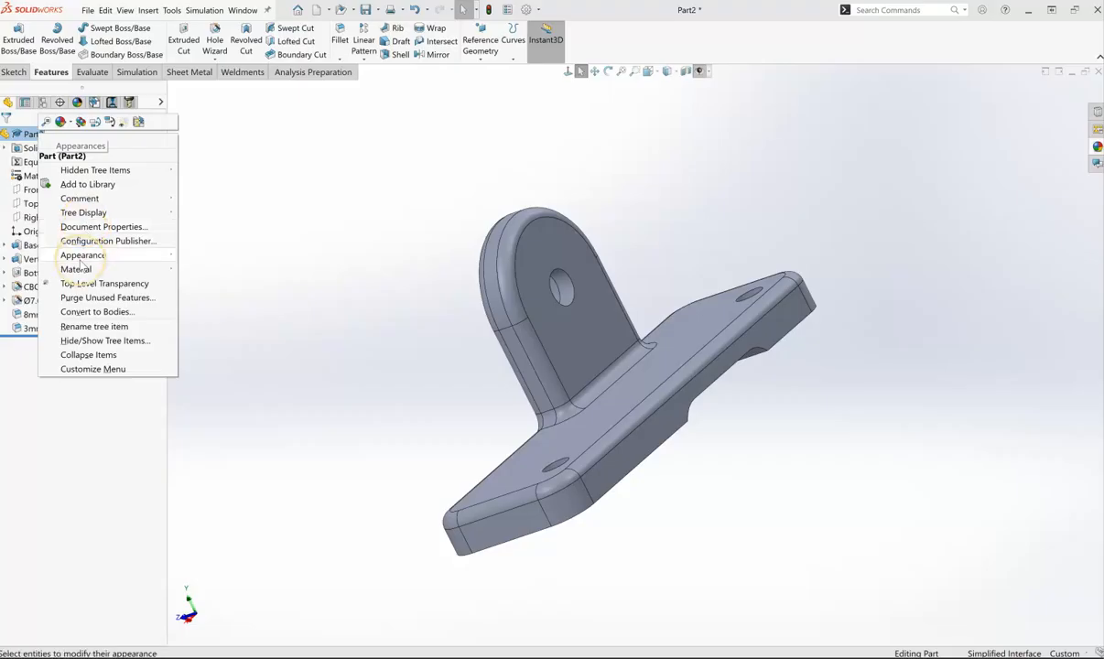
{"action": "mouse_move", "coordinate": [83, 255]}
{"action": "left_click", "coordinate": [203, 255]}
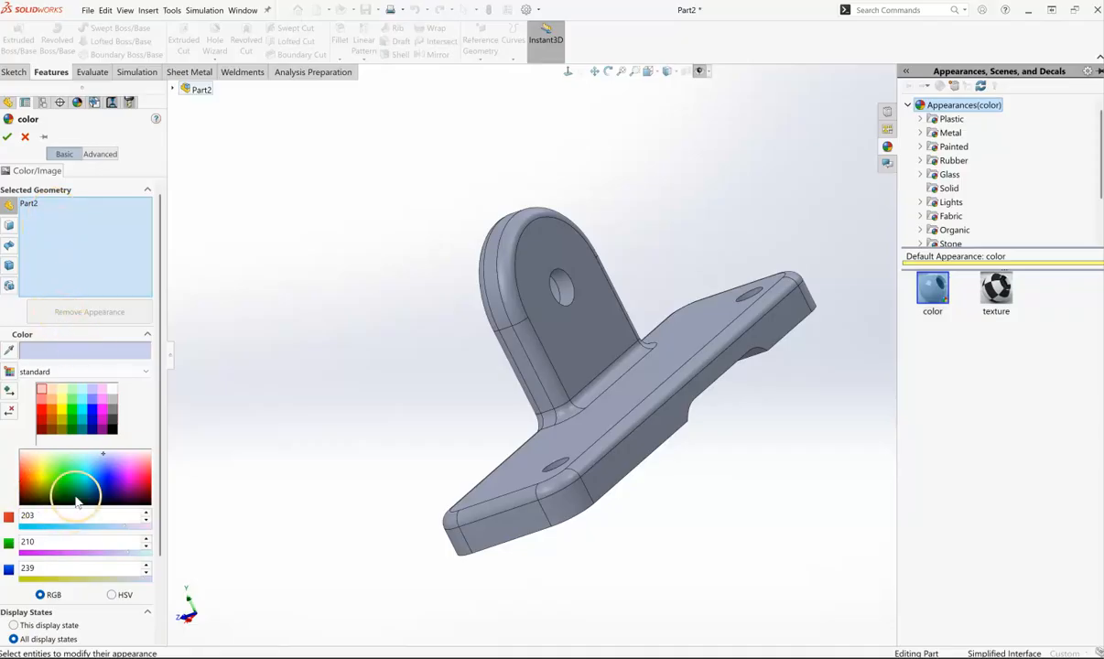
{"action": "scroll", "coordinate": [74, 490], "scroll_direction": "down", "scroll_amount": 2}
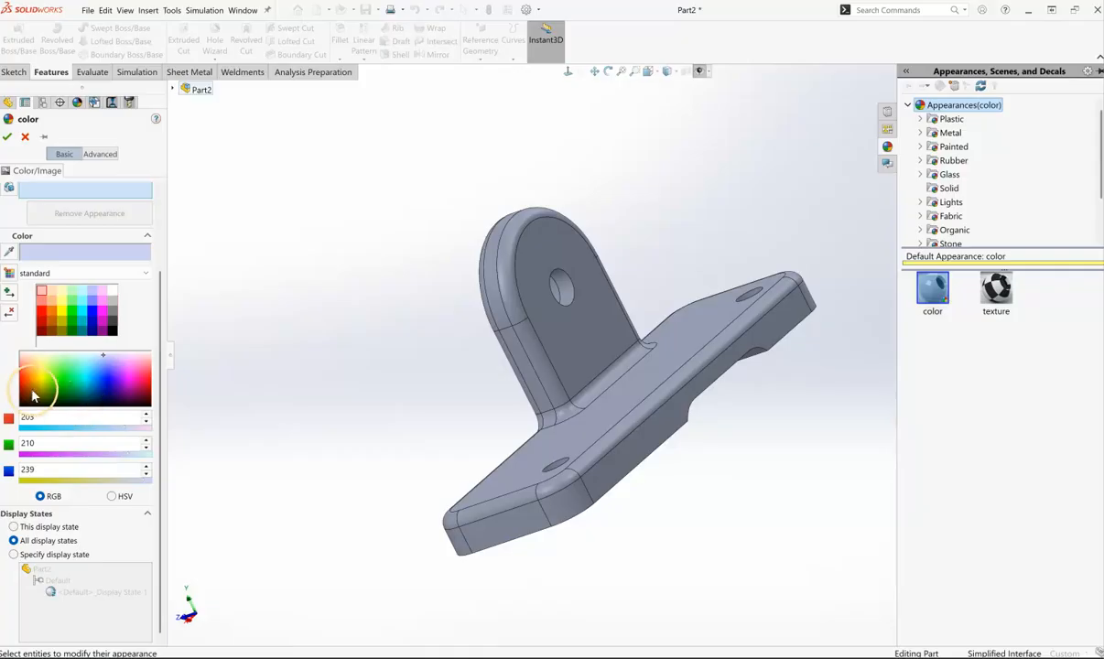
{"action": "left_click", "coordinate": [36, 375]}
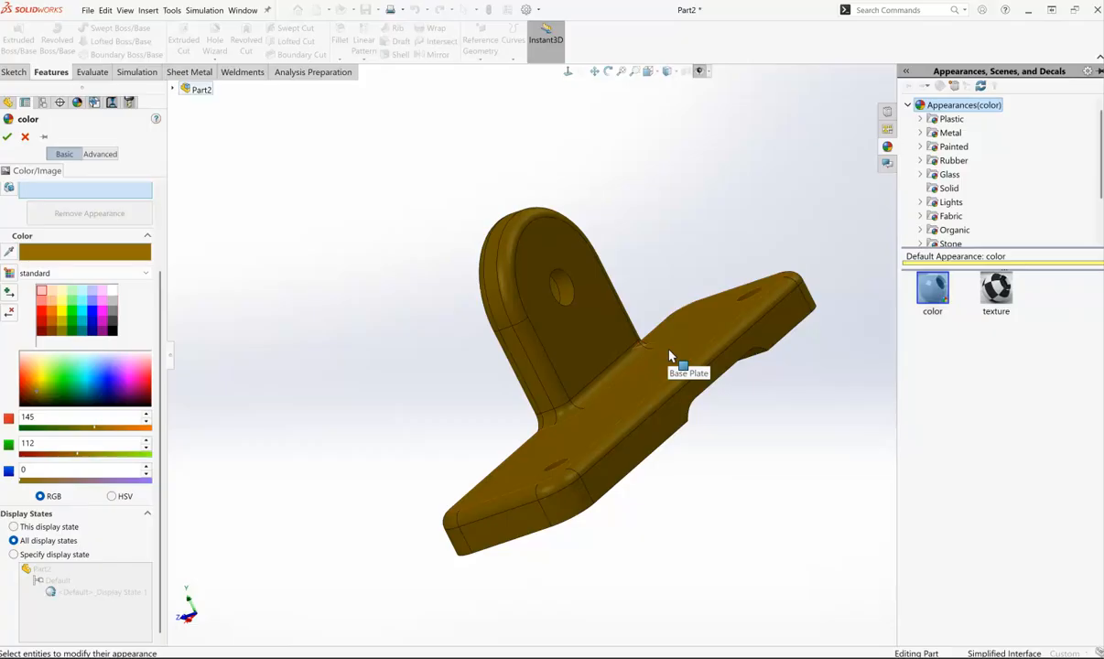
{"action": "left_click", "coordinate": [161, 404]}
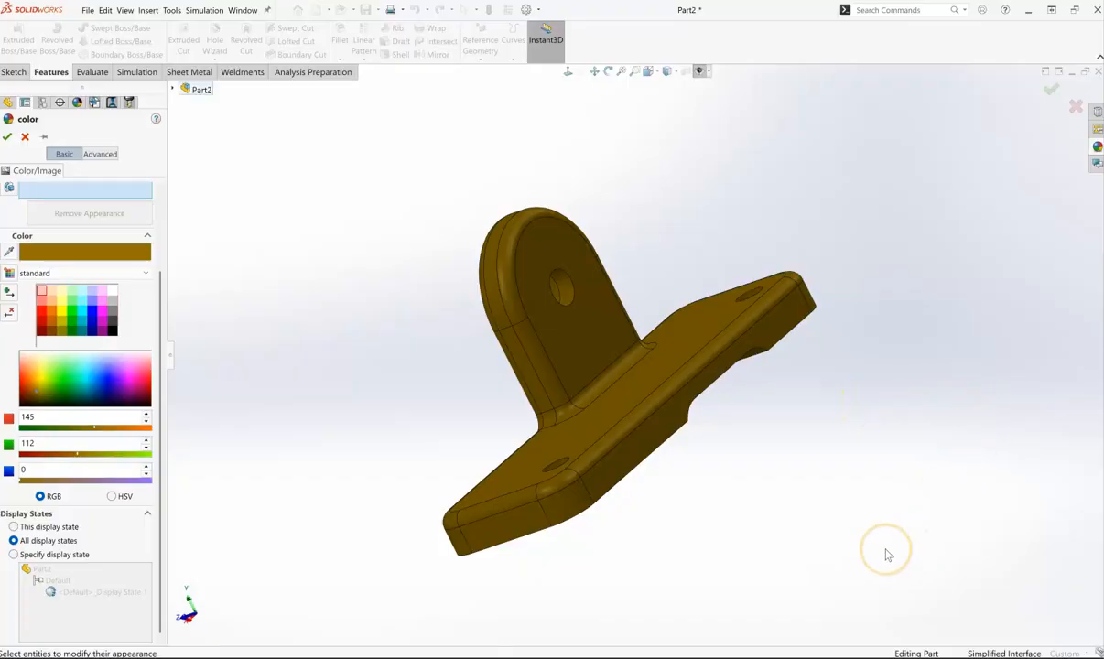
{"action": "scroll", "coordinate": [788, 476], "scroll_direction": "down", "scroll_amount": 2}
{"action": "scroll", "coordinate": [357, 399], "scroll_direction": "down", "scroll_amount": 2}
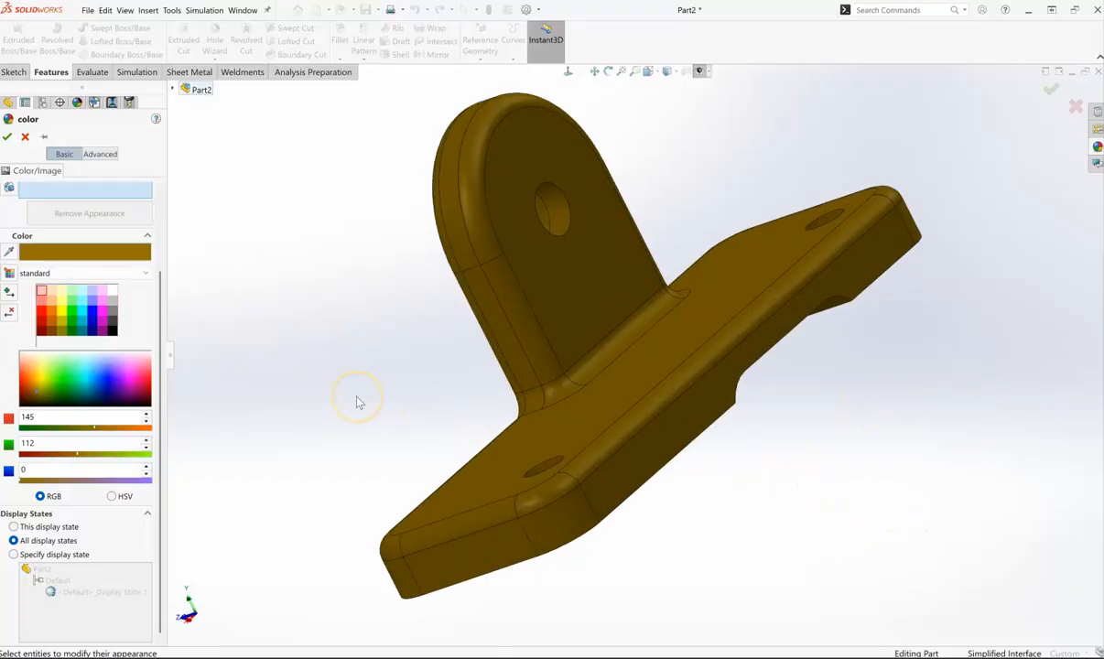
{"action": "scroll", "coordinate": [357, 400], "scroll_direction": "up", "scroll_amount": 2}
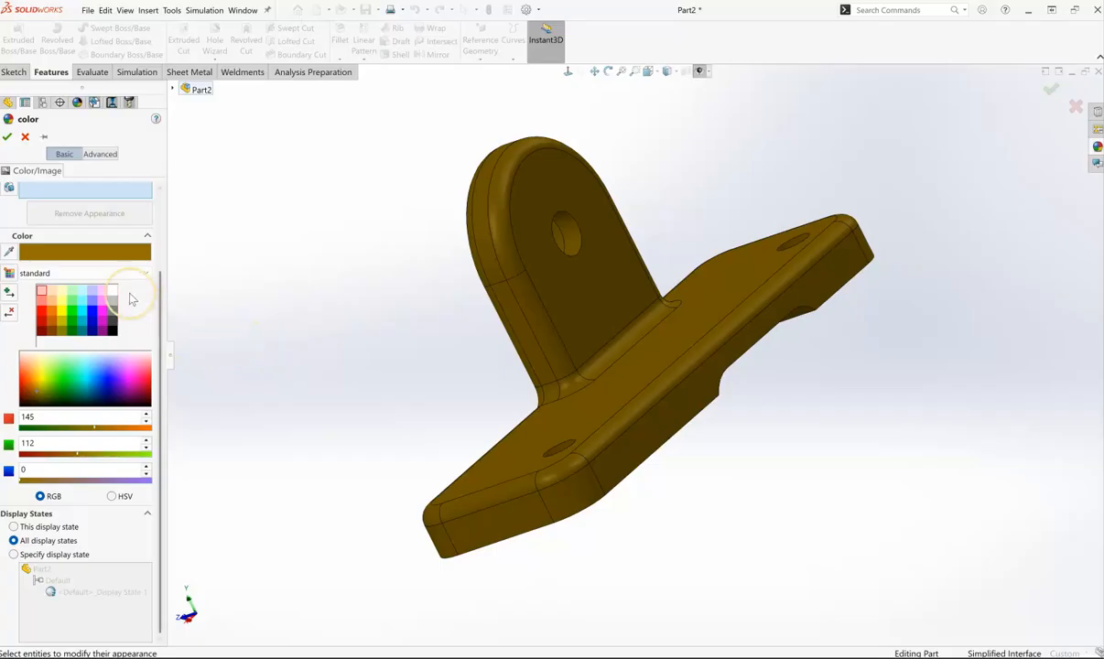